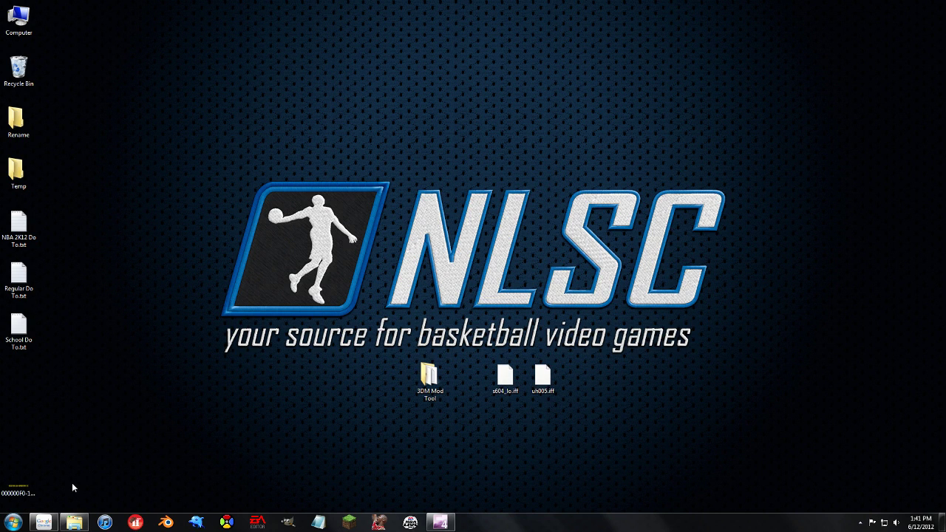
Look back over the NLSC download page, then hide the browser to show the desktop.
left_click(44, 523)
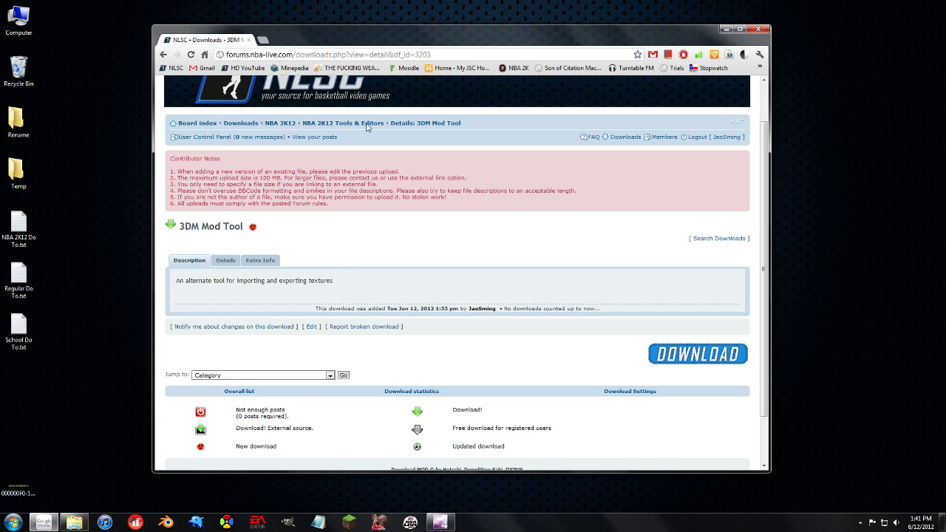
scroll(318, 163, "up", 1)
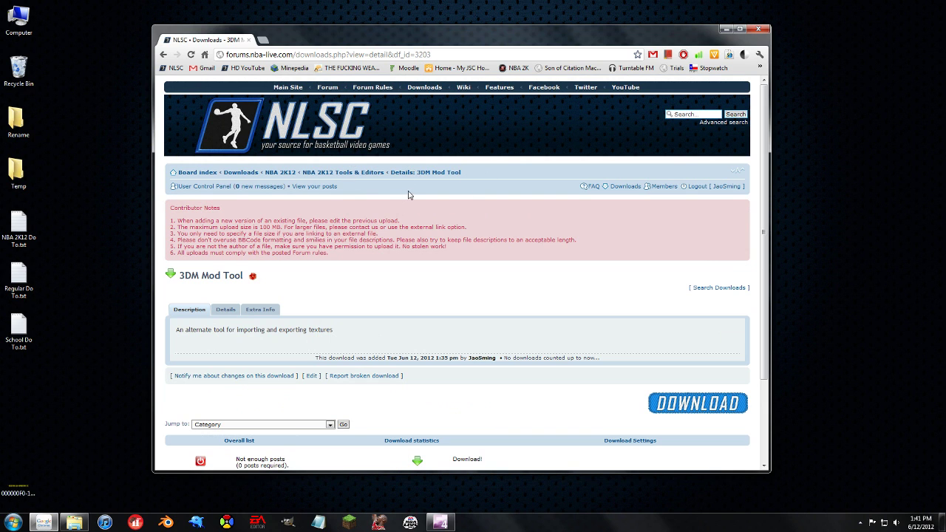
left_click(725, 29)
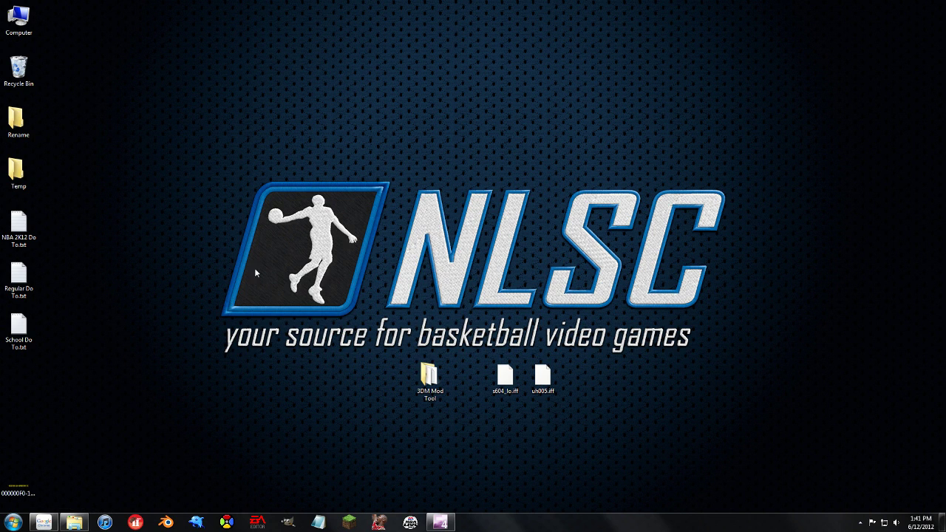
Open the 3DM Mod Tool folder, centre its window, and launch the standard mod tool .exe.
double_click(430, 378)
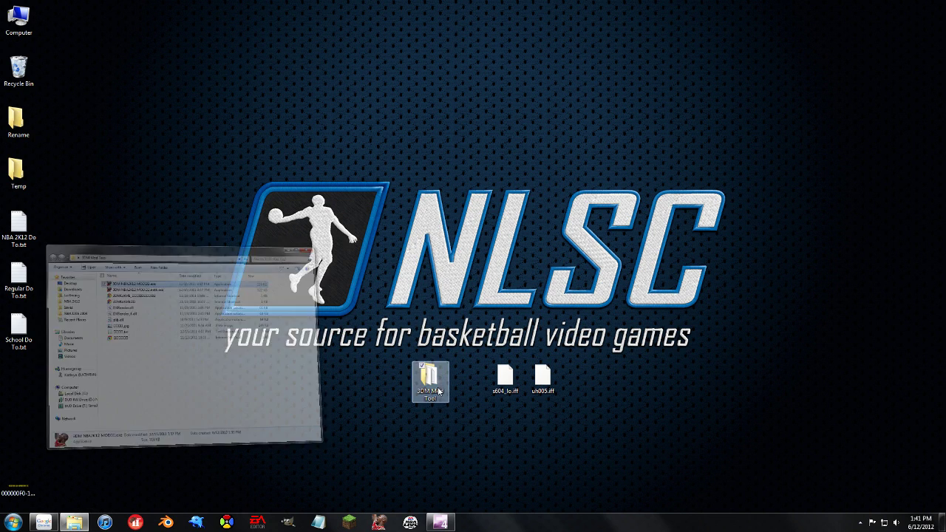
left_click_drag(189, 77, 360, 83)
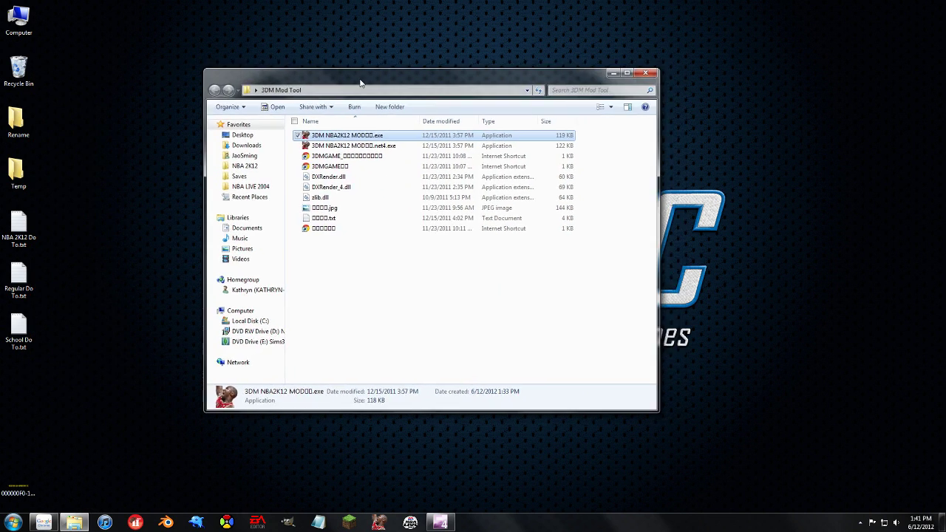
left_click(358, 146)
left_click(358, 136)
left_click(363, 145)
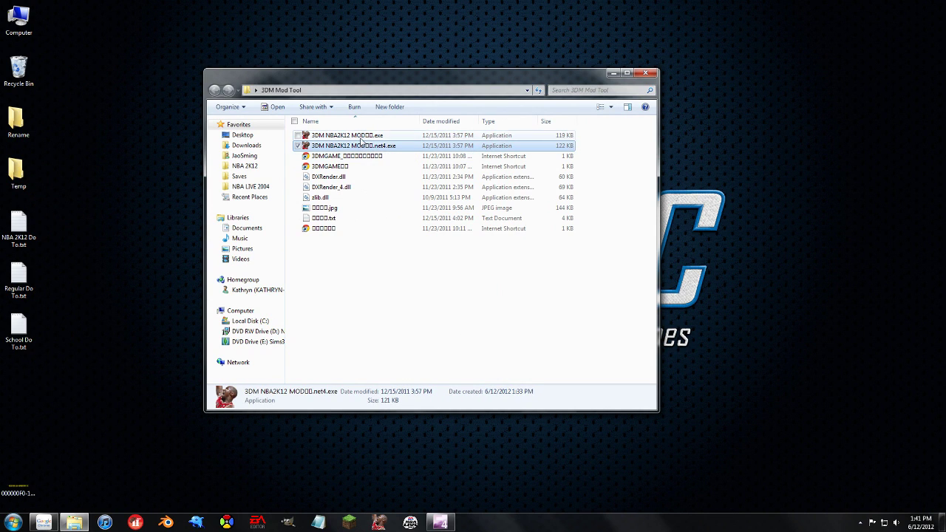
left_click(362, 136)
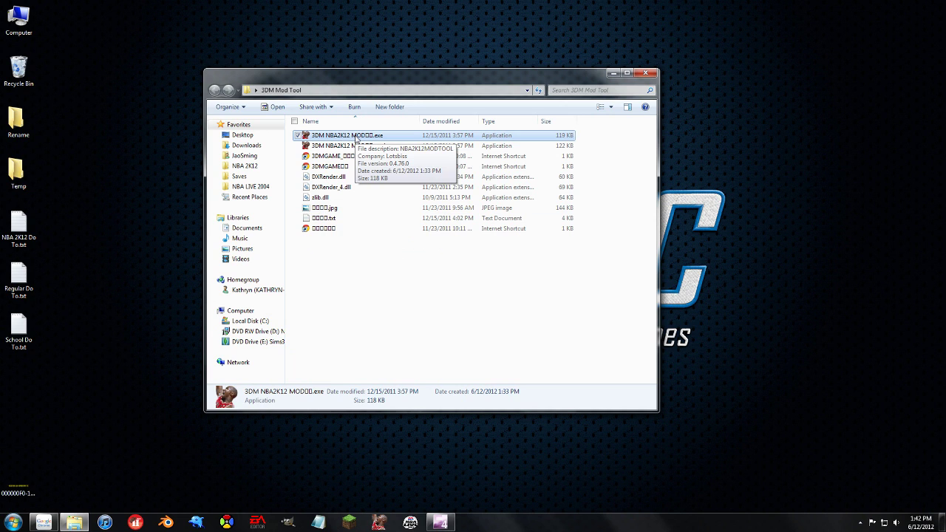
double_click(355, 136)
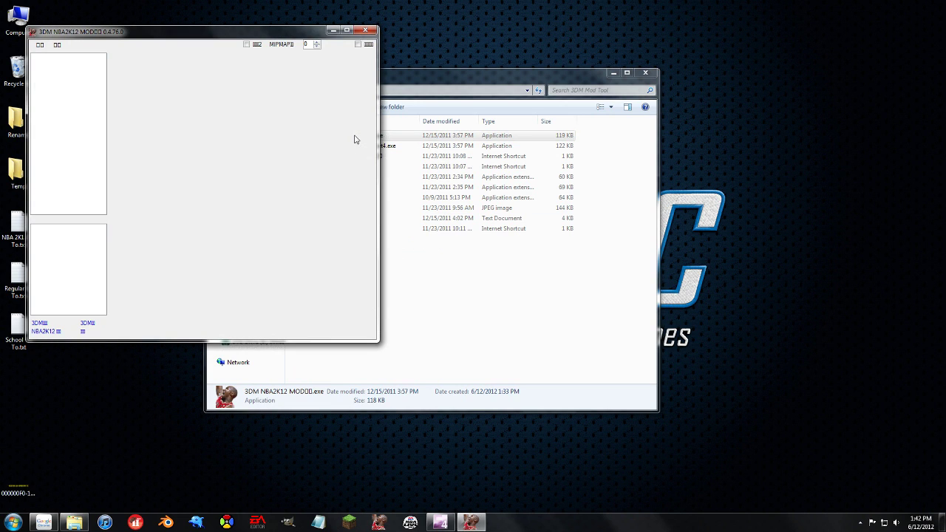
Position the mod tool window and minimize the Explorer folder to uncover the desktop files.
left_click_drag(259, 43, 459, 99)
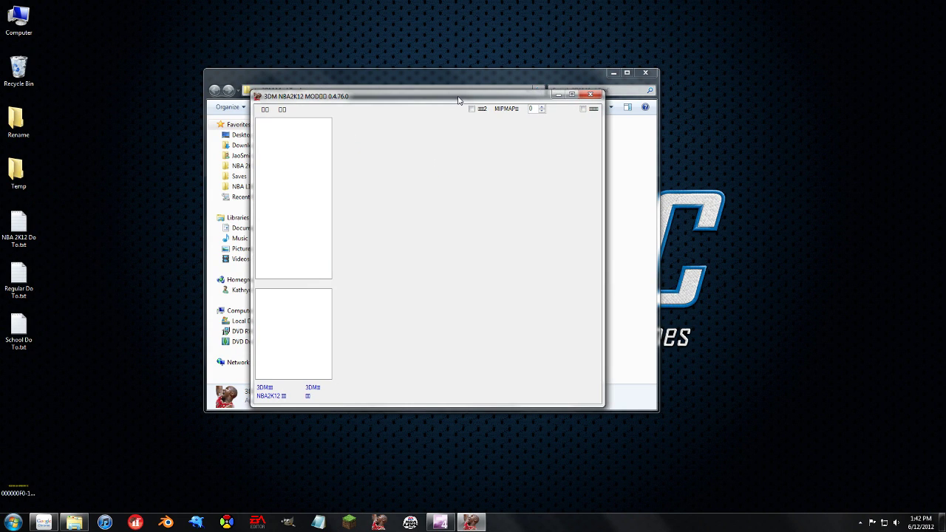
left_click(614, 73)
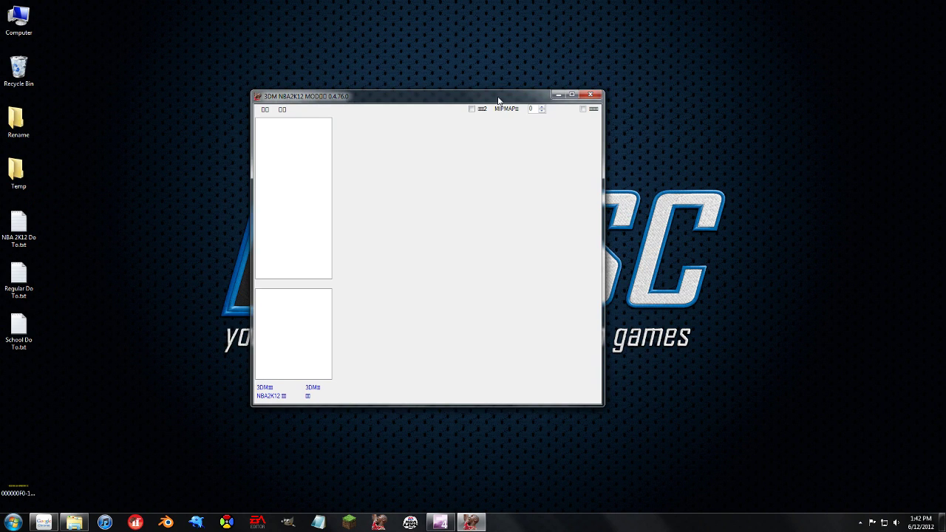
left_click_drag(498, 101, 503, 47)
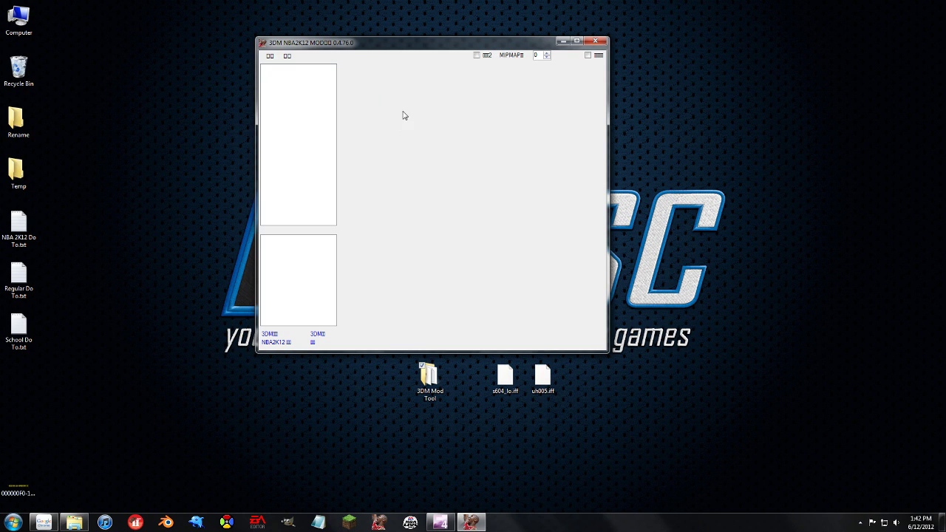
Choose Open from the tool's file menu to load an IFF file.
left_click(270, 57)
left_click(271, 57)
left_click(271, 57)
left_click(270, 58)
left_click(271, 59)
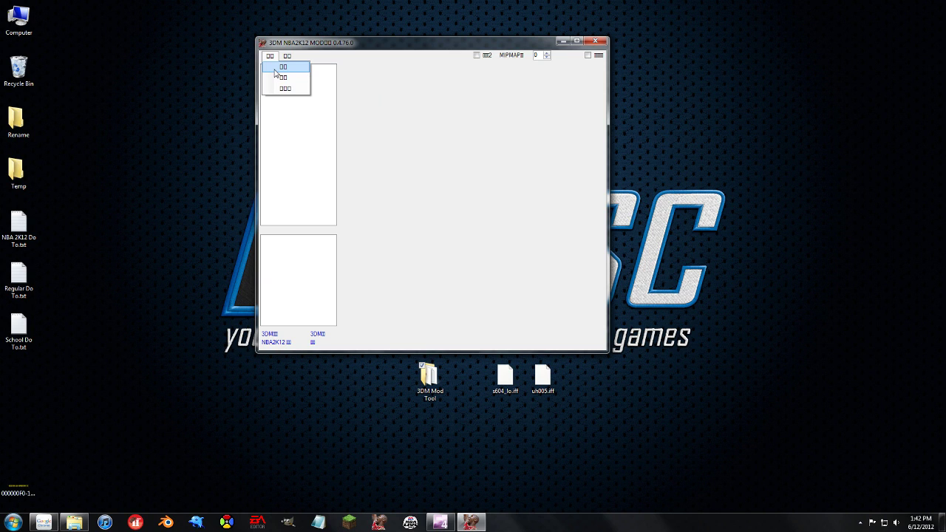
left_click(275, 71)
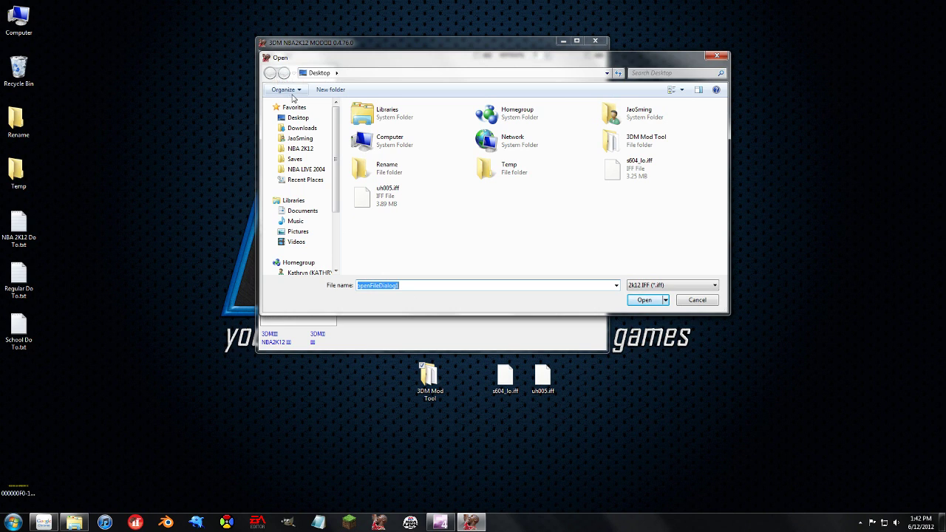
Open s604_lo.iff from the Desktop and preview its first texture.
left_click(630, 180)
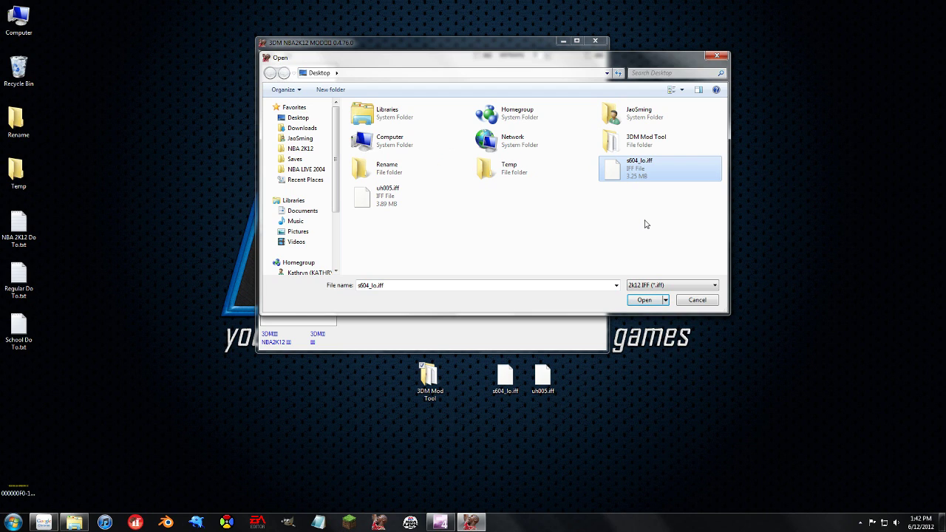
double_click(640, 172)
left_click(287, 74)
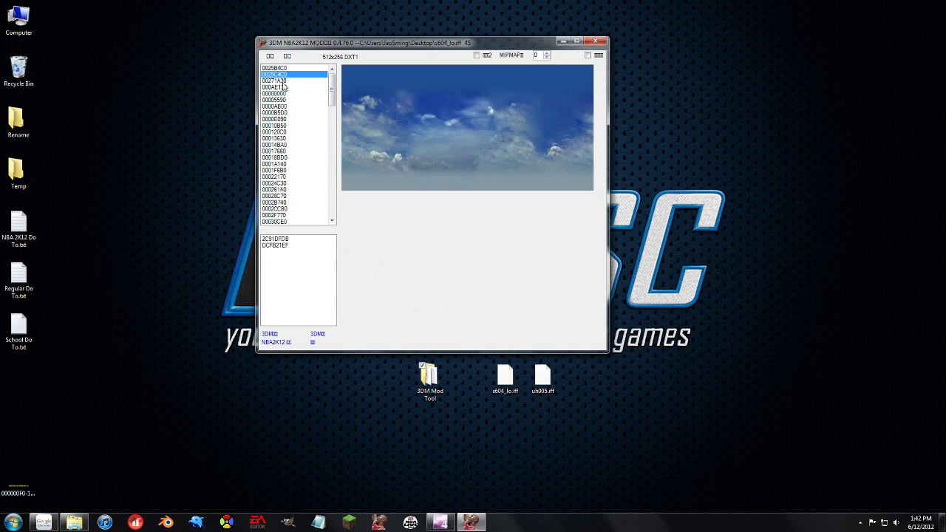
Step through textures 000AE130 and 0000AB00 down to 00030CE0, then select model 2C91DFDB.
left_click(283, 88)
left_click(285, 107)
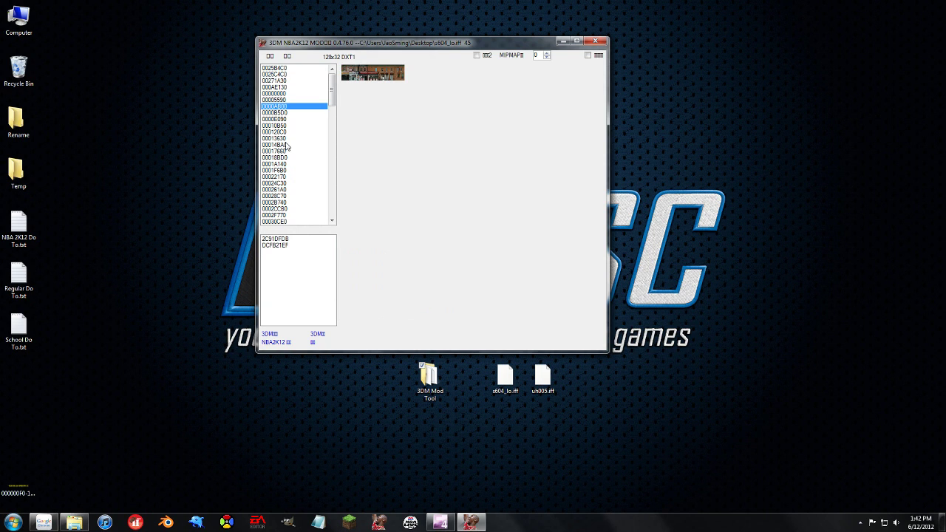
key("Down")
key("Down")
key("Down")
key("Down")
key("Down")
key("Down")
key("Down")
key("Down")
key("Down")
key("Down")
key("Down")
key("Down")
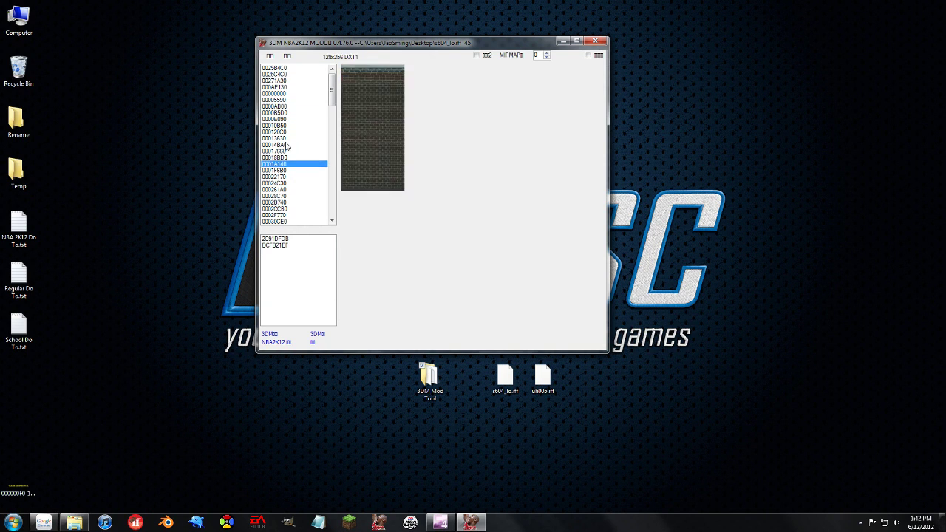
key("Down")
key("Down")
key("Down")
key("Down")
key("Down")
key("Down")
left_click(275, 239)
Show model 2C91DFDB in RenderForm, compare it with DCFB21EF, then return to 2C91DFDB.
double_click(273, 240)
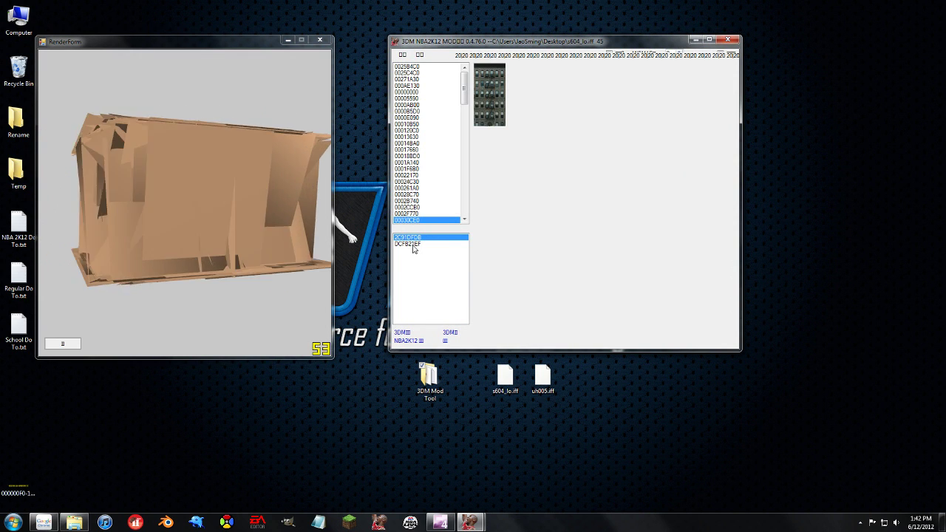
left_click(415, 195)
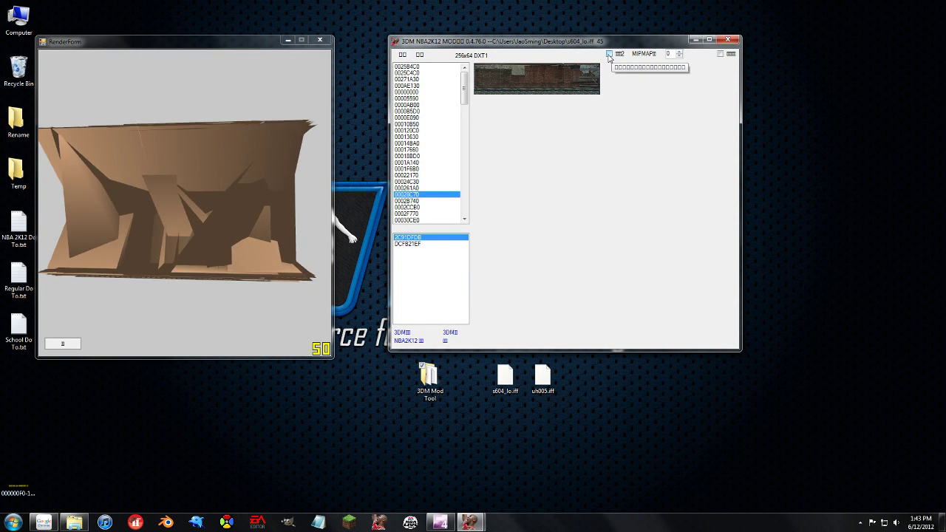
left_click(609, 53)
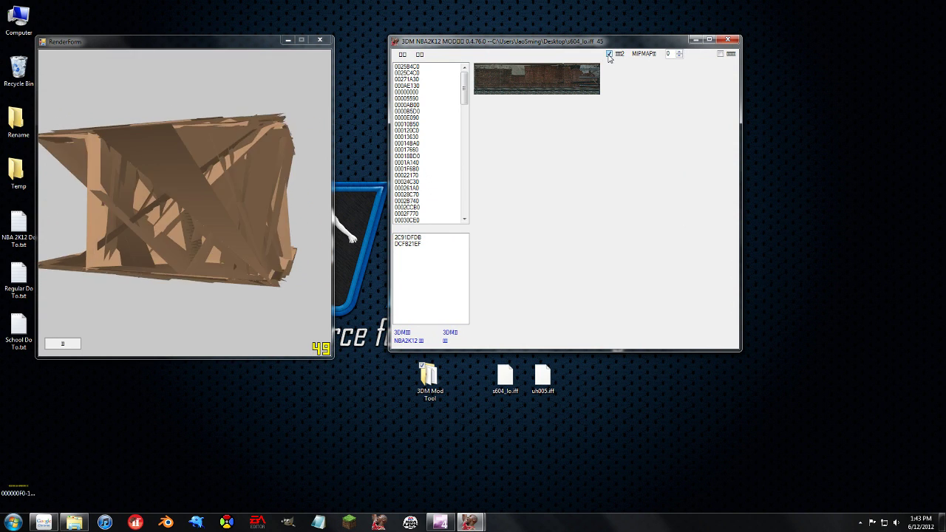
left_click(408, 238)
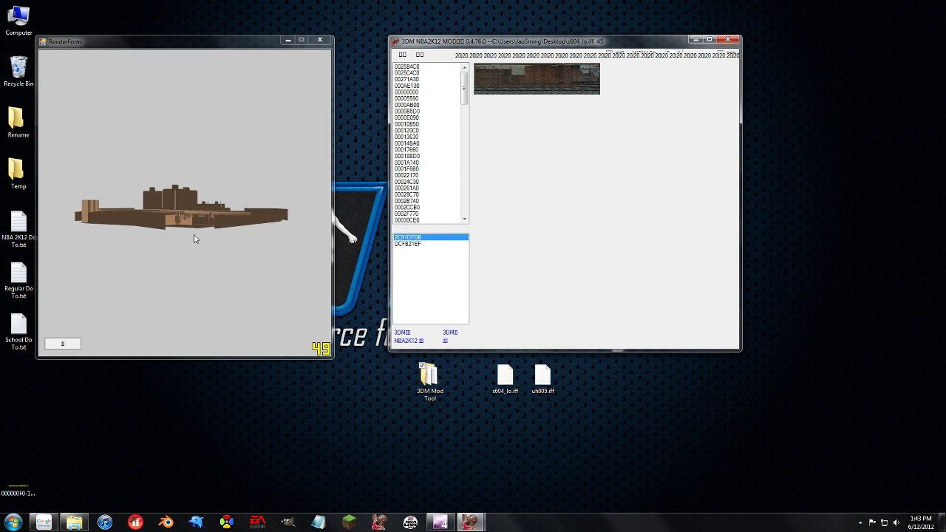
left_click(410, 246)
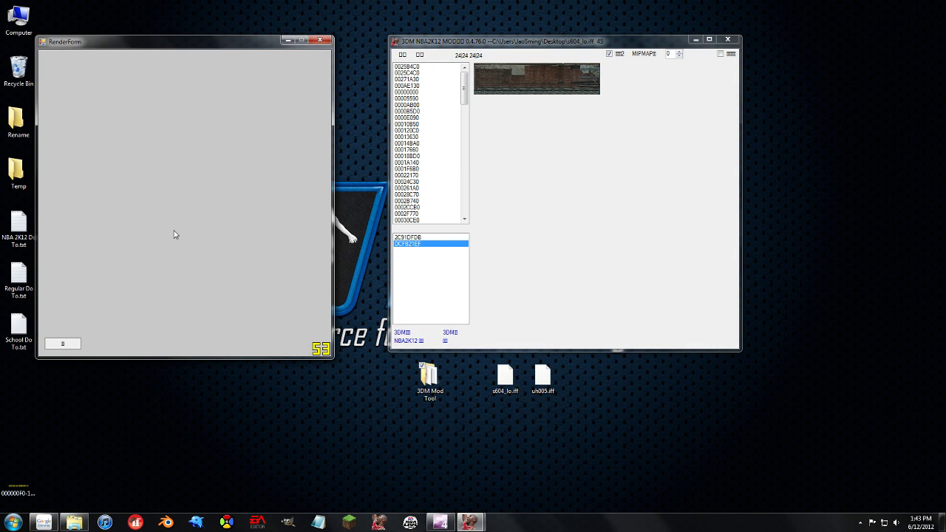
left_click(414, 238)
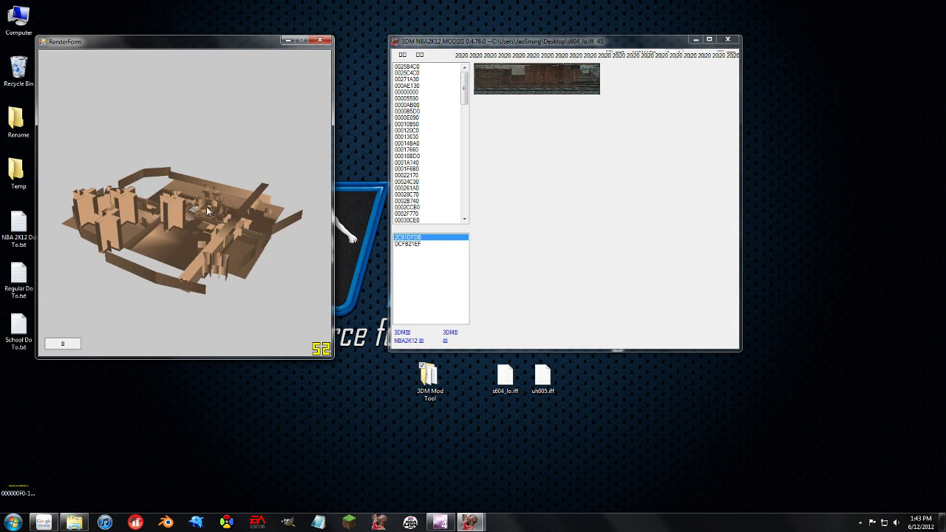
right_click(413, 239)
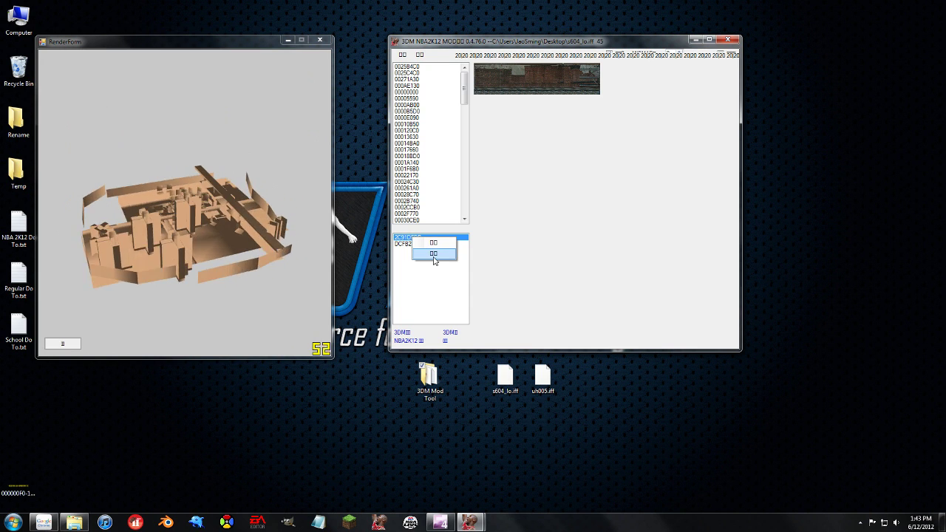
Preview several s604_lo.iff textures, ending on the 128x64 DXT5 building texture with the extra display option on.
left_click(426, 285)
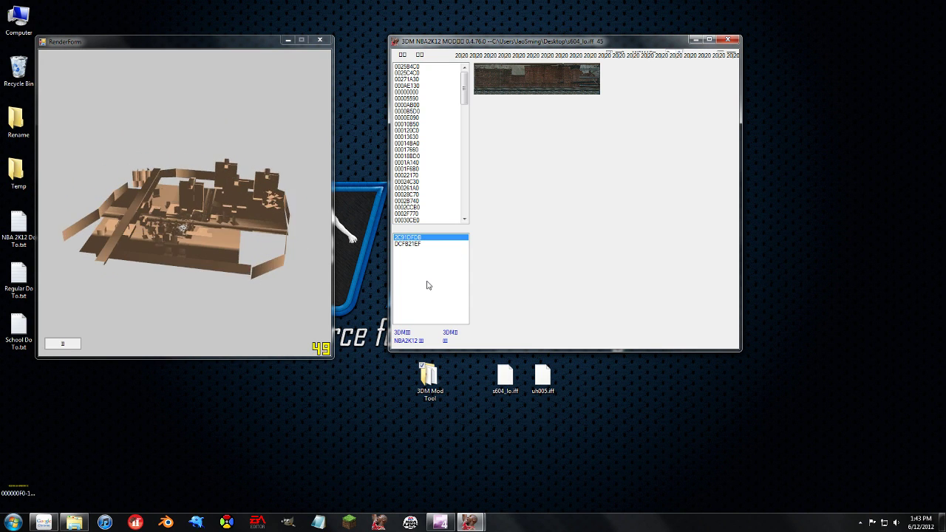
left_click(428, 163)
left_click(423, 188)
left_click(421, 207)
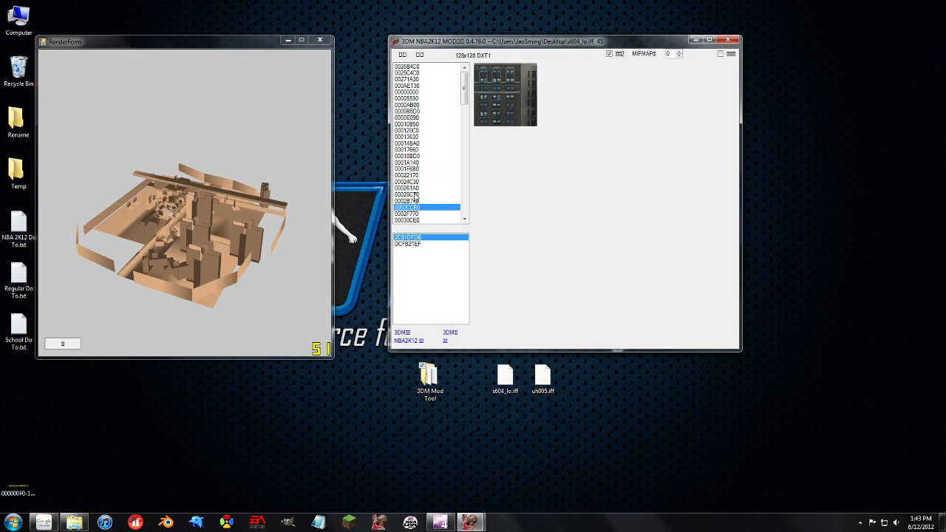
left_click(418, 193)
key("Up")
key("Down")
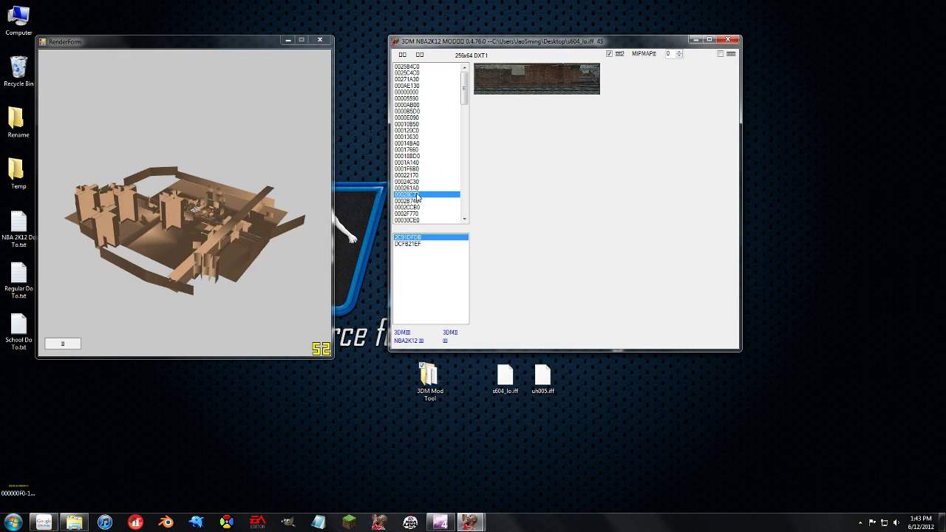
key("Up")
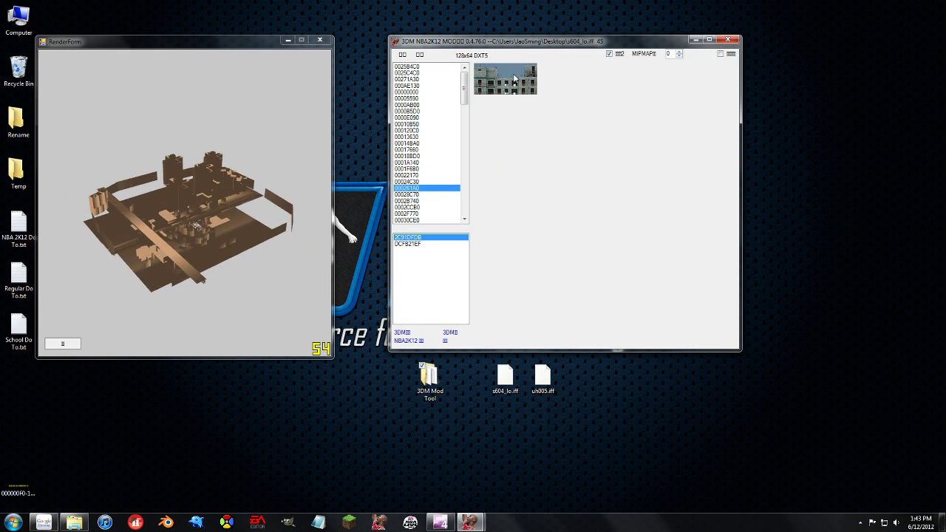
left_click(721, 54)
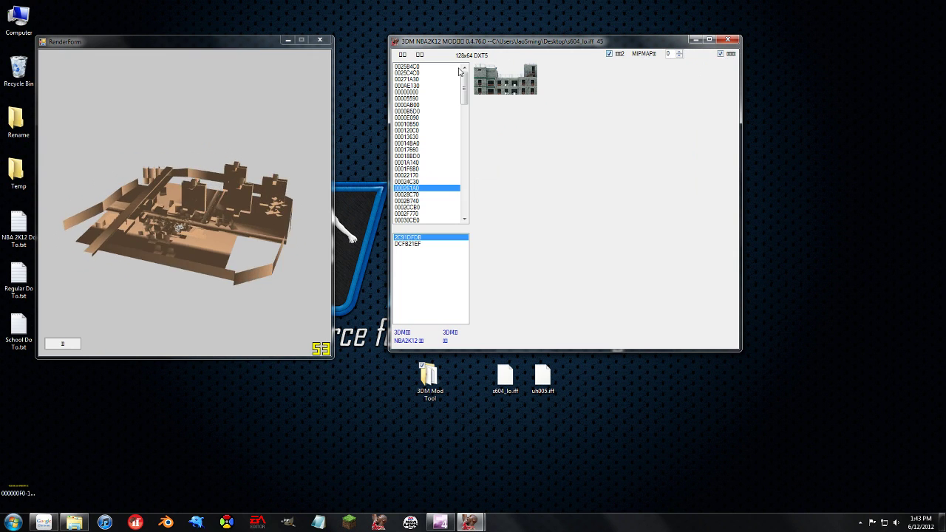
left_click(402, 55)
Load uh005.iff from the Desktop and select its first texture, 000D55F8.
left_click(413, 66)
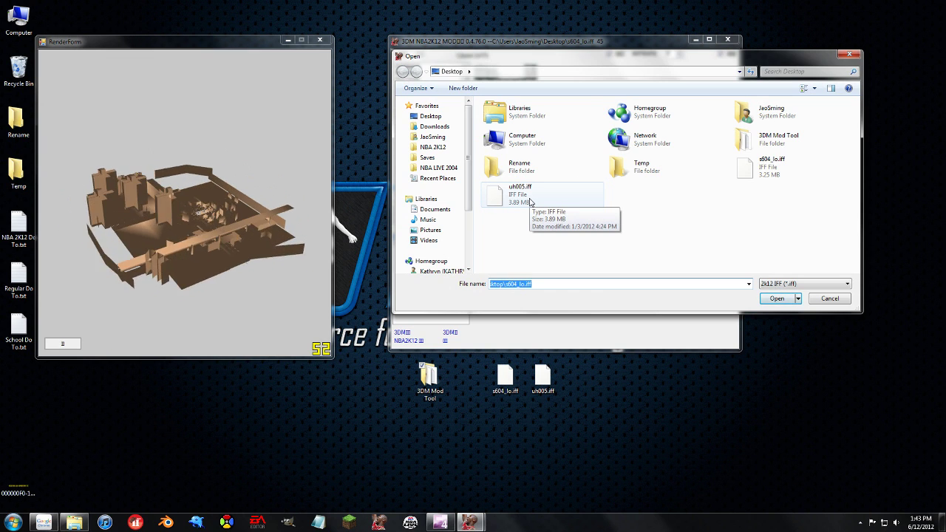
double_click(530, 201)
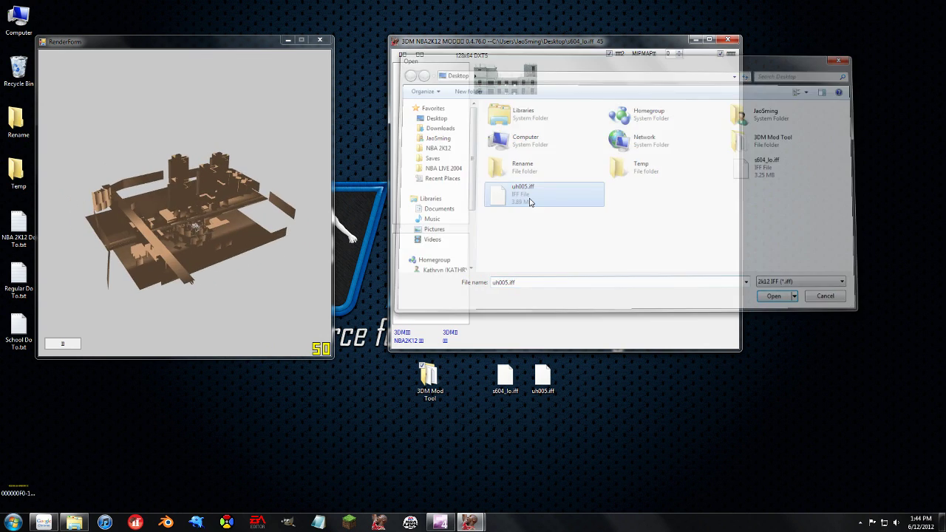
left_click(399, 67)
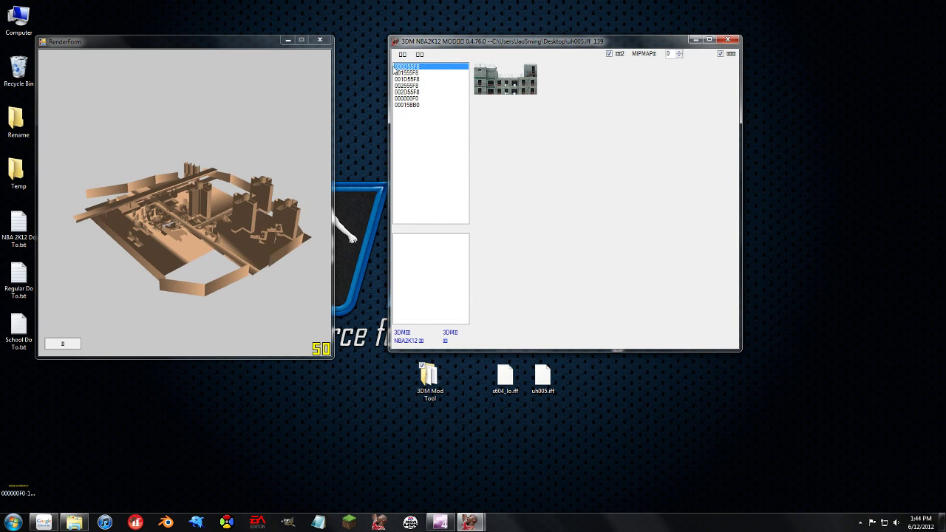
Minimize RenderForm, shift the tool left, and preview textures 001555F8 through 002555F8 with display options toggled.
left_click(288, 40)
left_click_drag(537, 44, 381, 36)
left_click(259, 65)
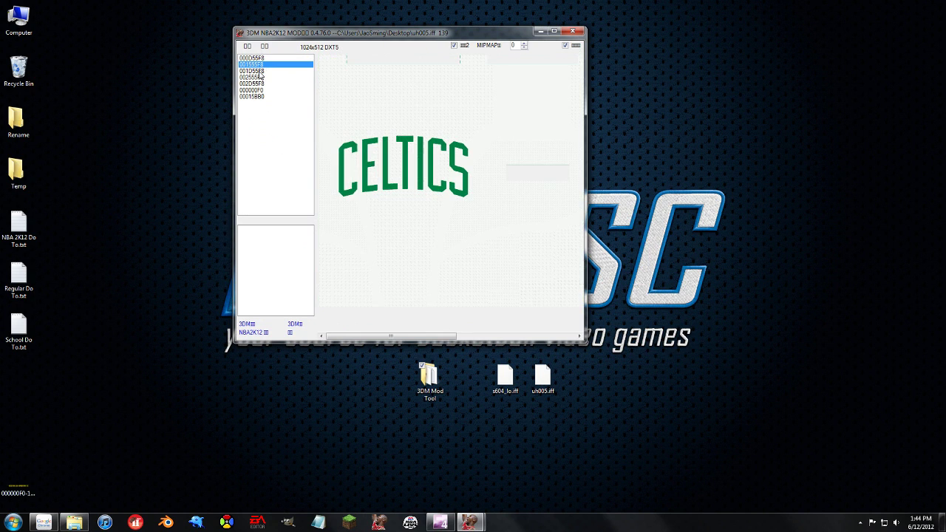
left_click(259, 71)
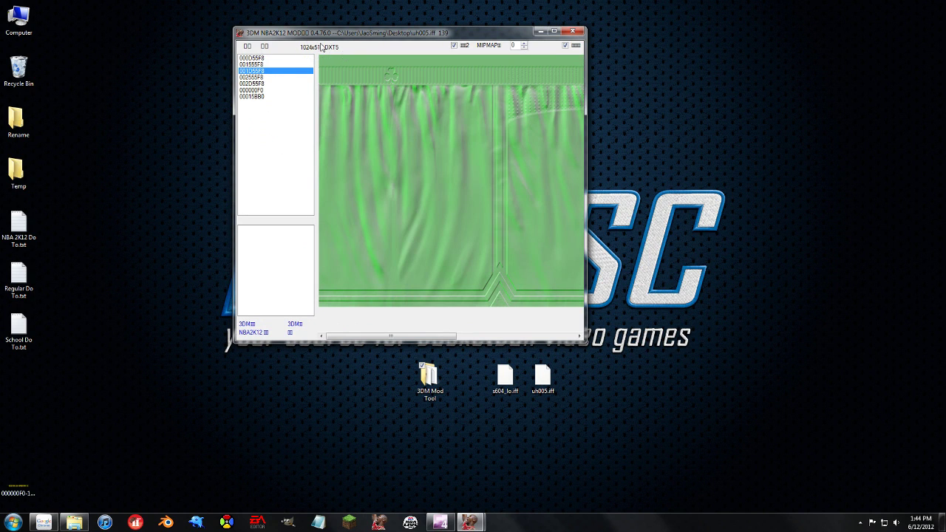
key("Down")
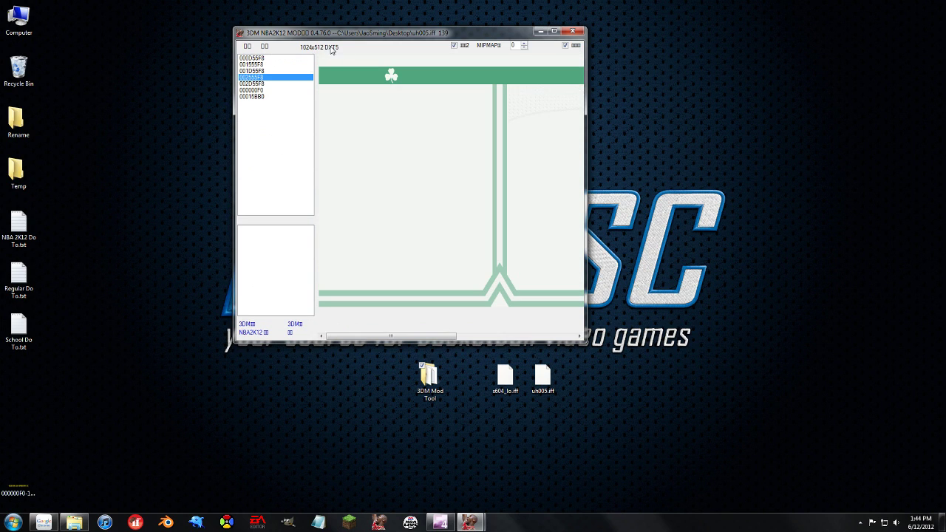
left_click(566, 47)
left_click(566, 46)
left_click(454, 46)
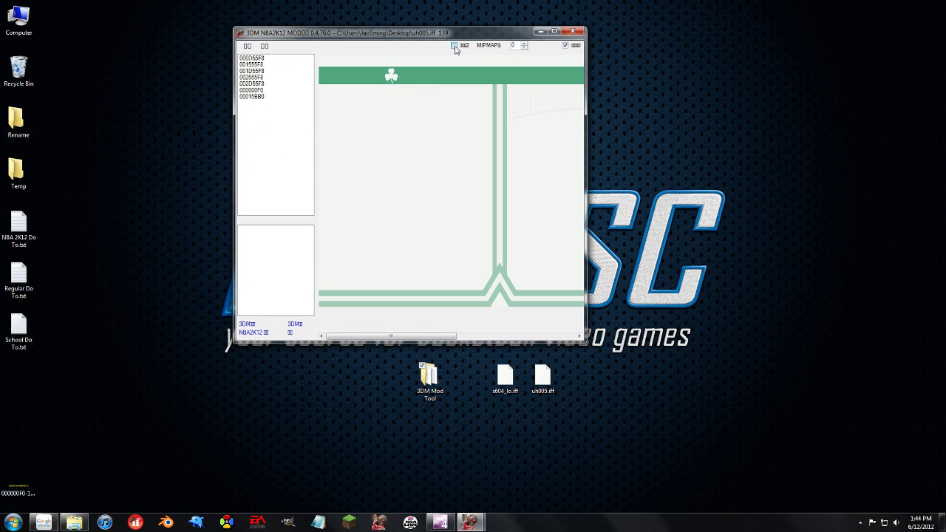
Compare texture 002D55F8, the 000000F0 letter font and 00015BB0 number font, ending on 000000F0.
left_click(261, 84)
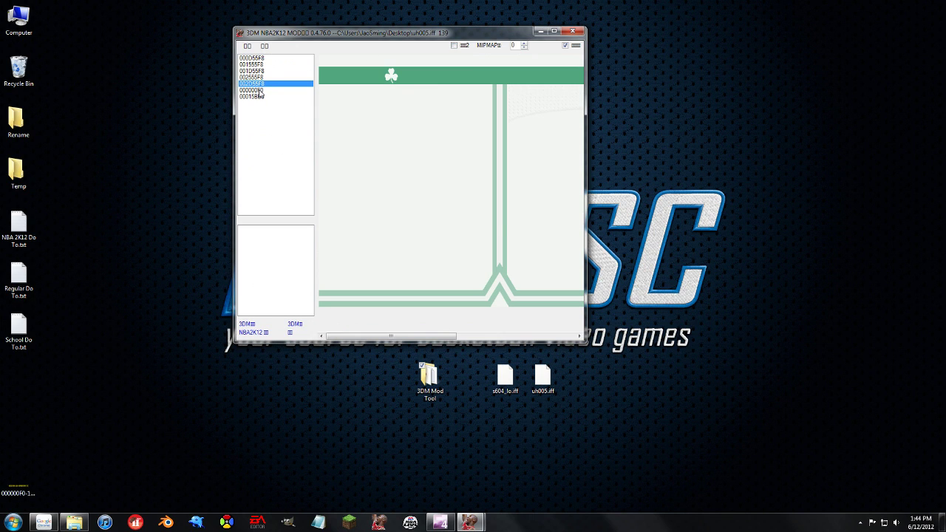
left_click(260, 91)
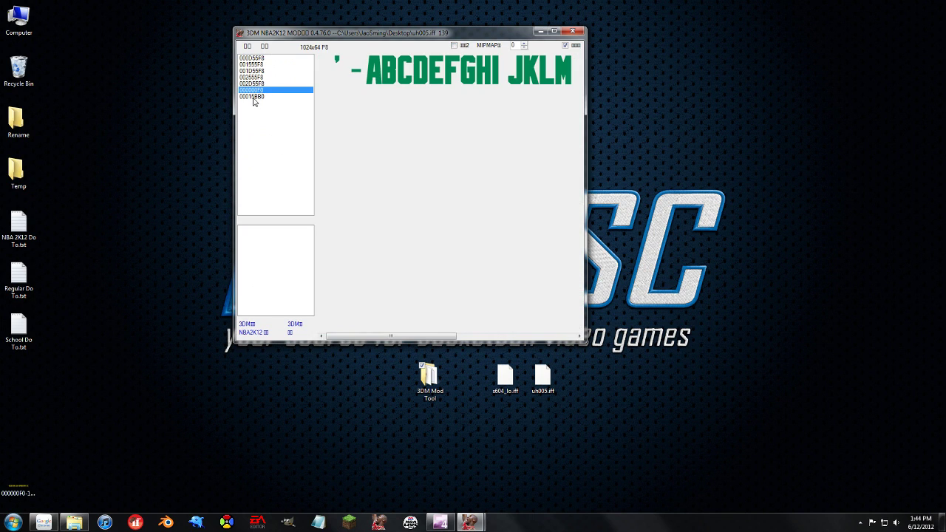
left_click(253, 97)
left_click(258, 92)
left_click(259, 99)
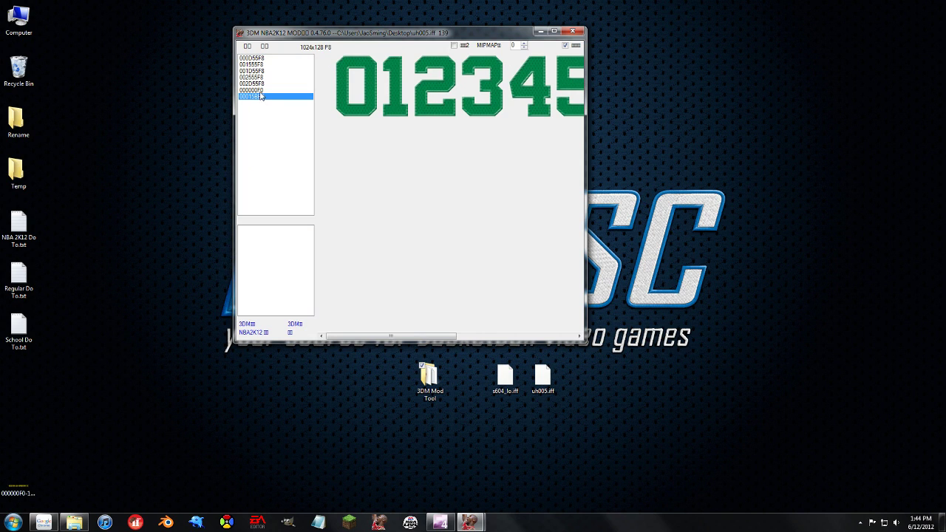
left_click(565, 46)
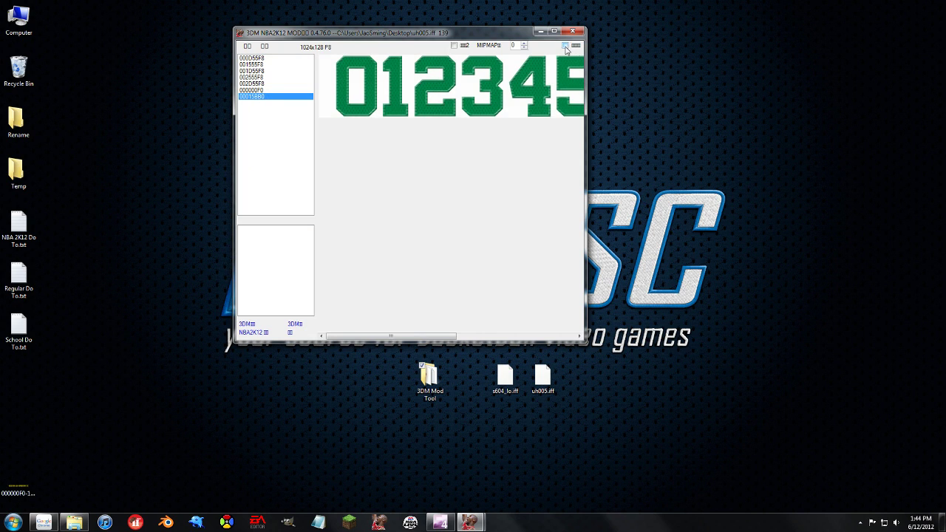
left_click(565, 45)
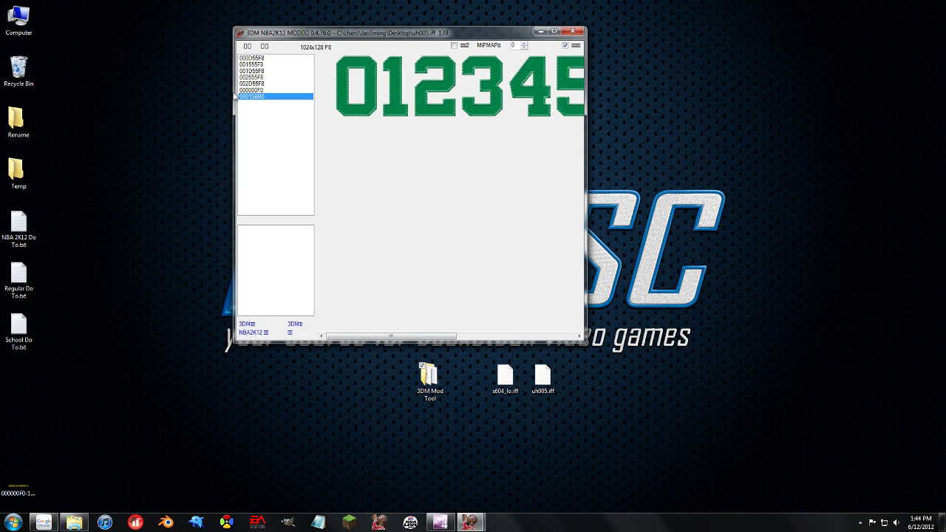
left_click(249, 90)
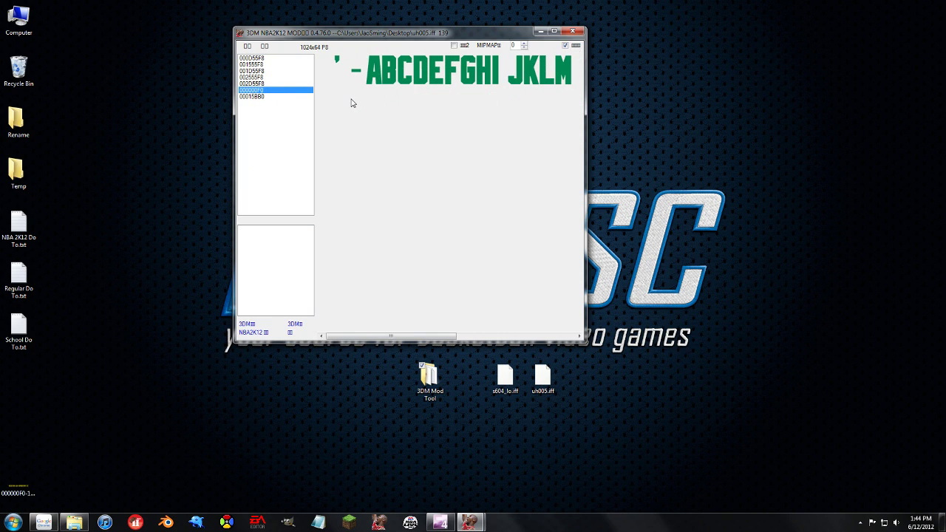
Save the 1024x64 letter texture 000000F0 to the Desktop in PNG format as 000000F0.PNG.
right_click(438, 75)
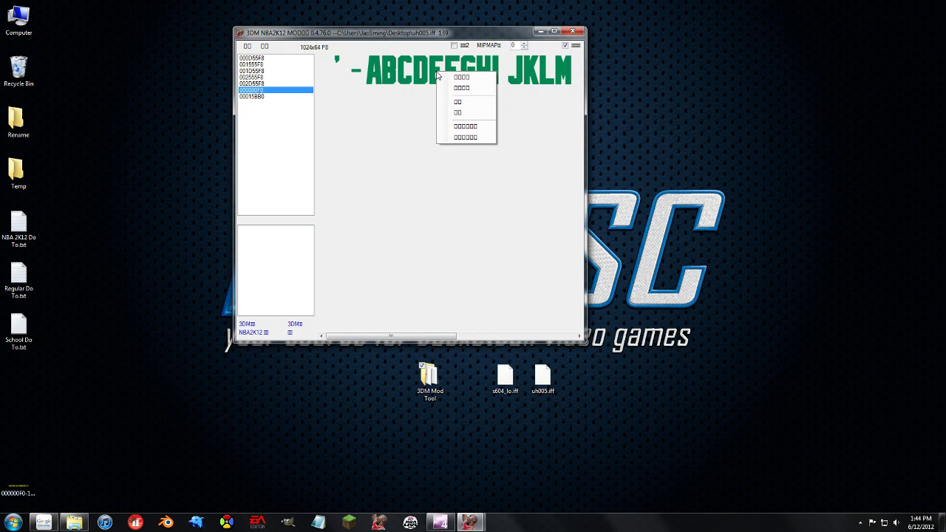
left_click(463, 104)
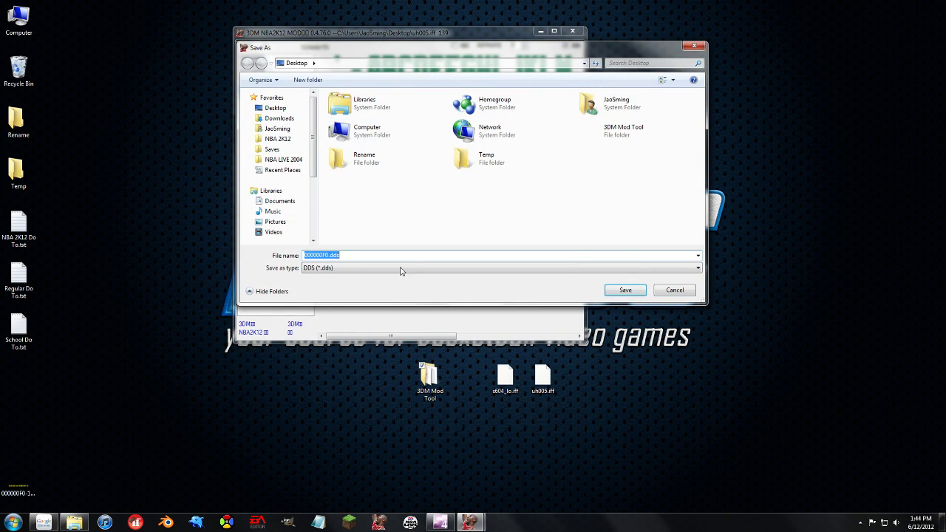
left_click(351, 255)
left_click(354, 268)
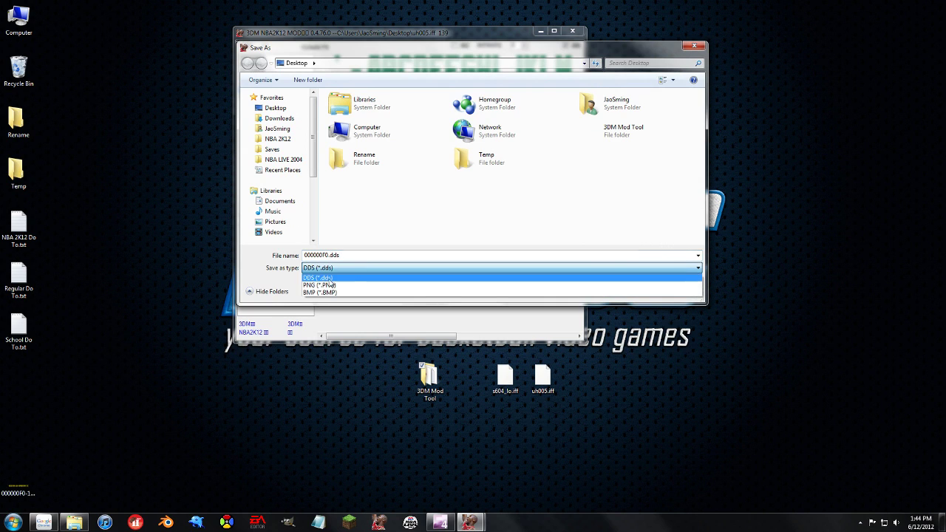
left_click(330, 288)
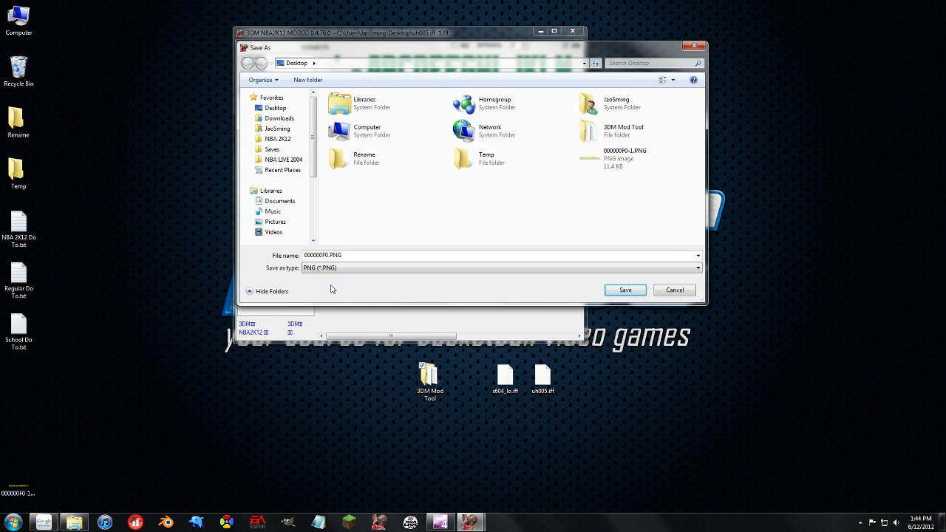
left_click(625, 290)
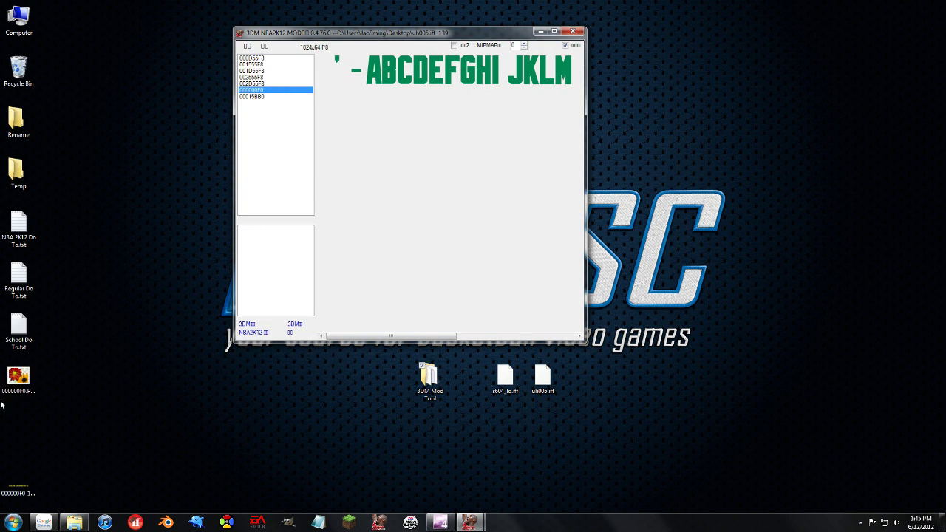
View the green 000000F0.PNG and then the gold 000000F0-1.PNG in Photo Viewer, closing each afterwards.
double_click(24, 378)
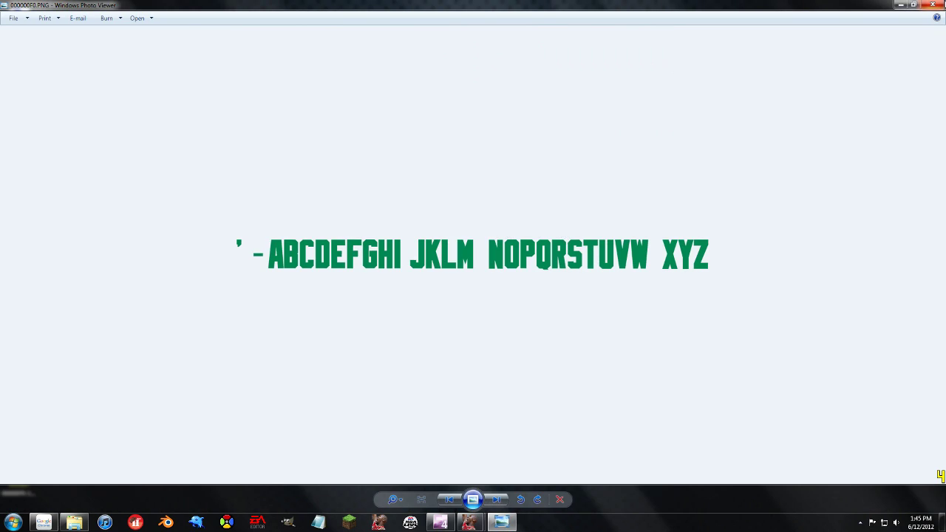
left_click(942, 5)
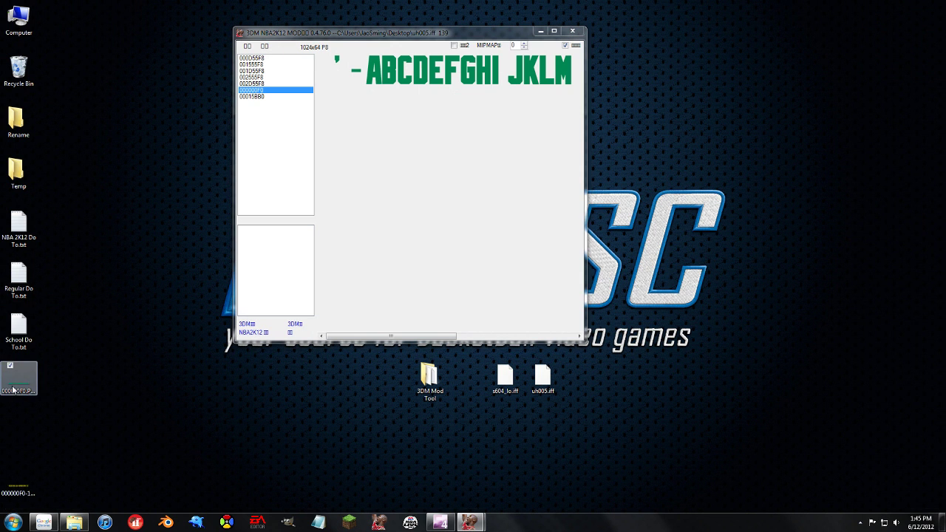
left_click(28, 484)
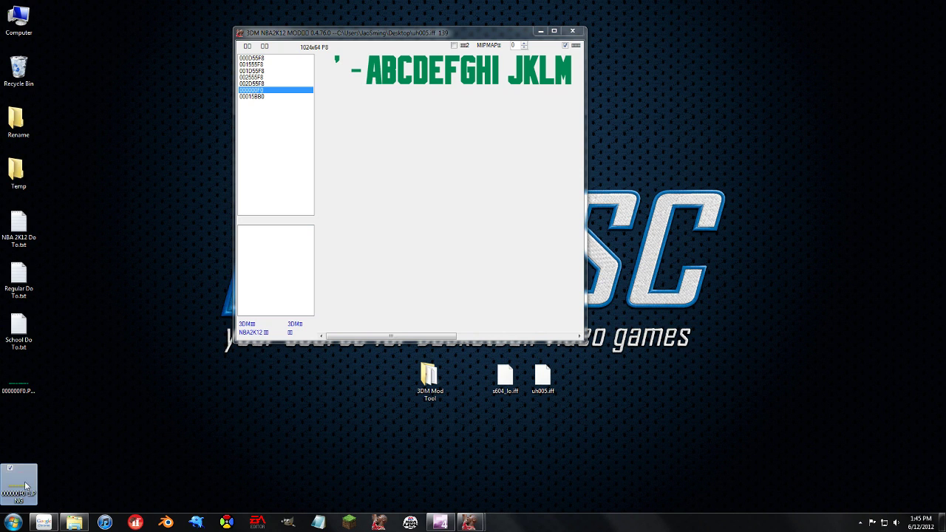
left_click(416, 120)
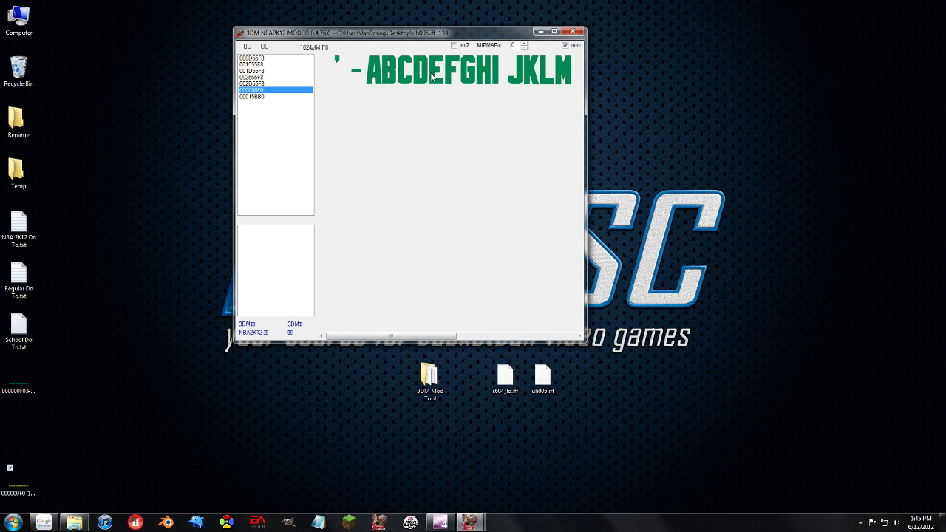
left_click(25, 484)
double_click(26, 484)
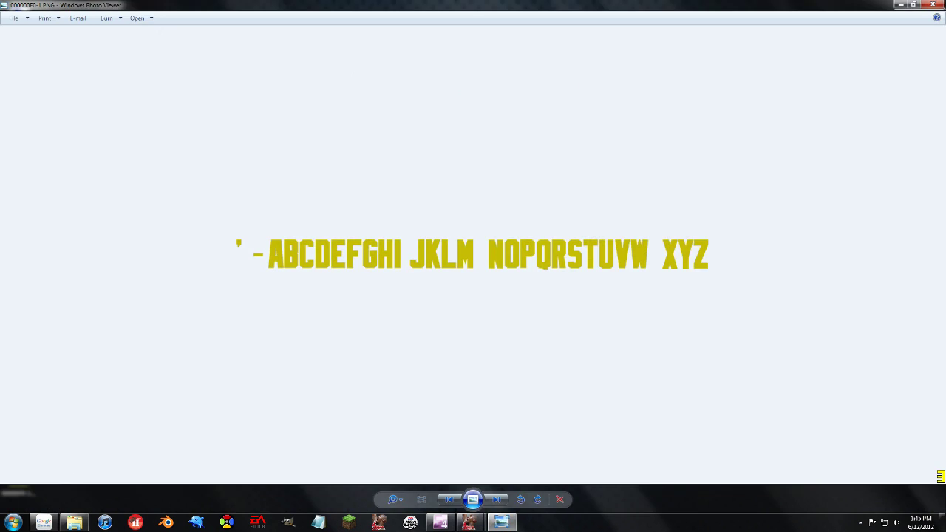
left_click(933, 6)
right_click(448, 82)
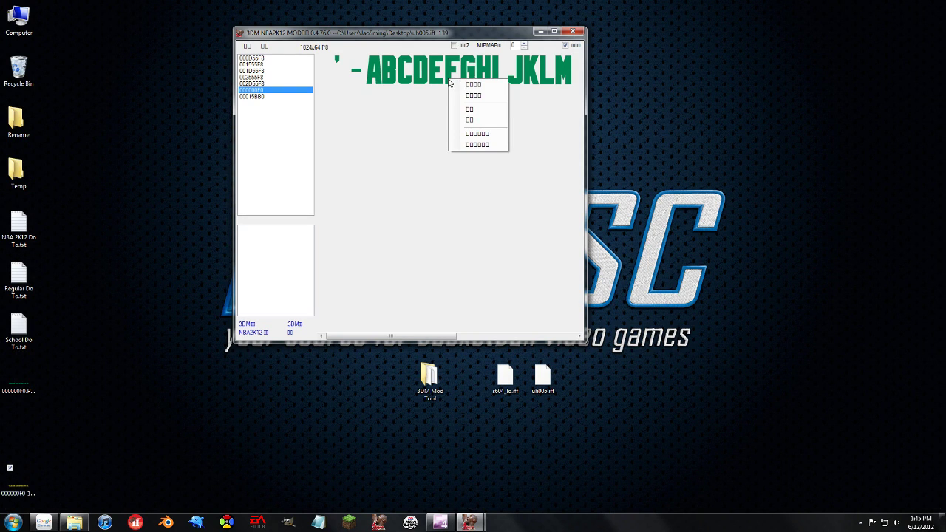
Import 000000F0-1.PNG over the 000000F0 letter texture and confirm the replacement.
left_click(468, 121)
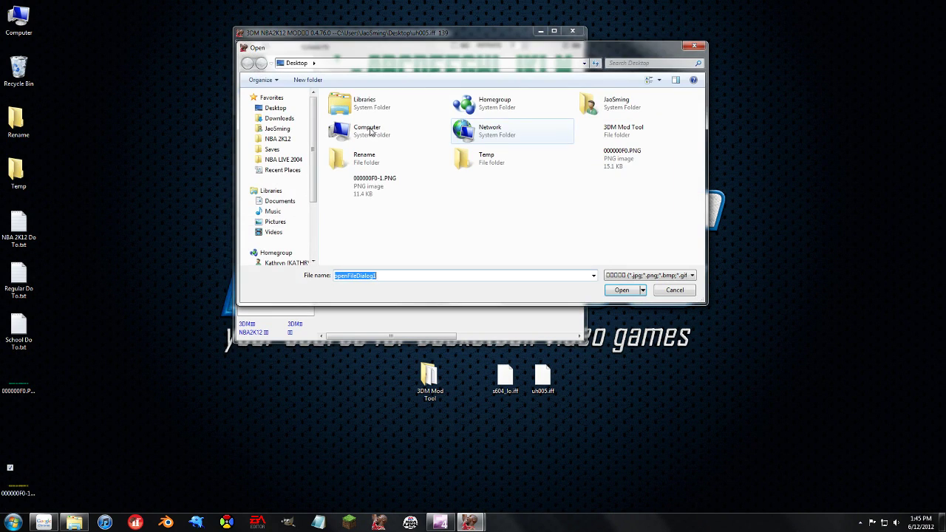
left_click(378, 189)
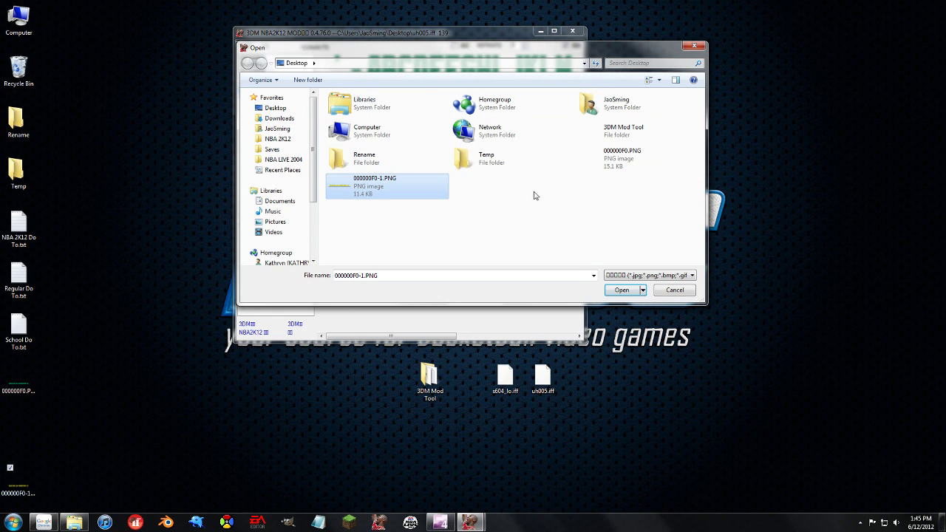
left_click(622, 291)
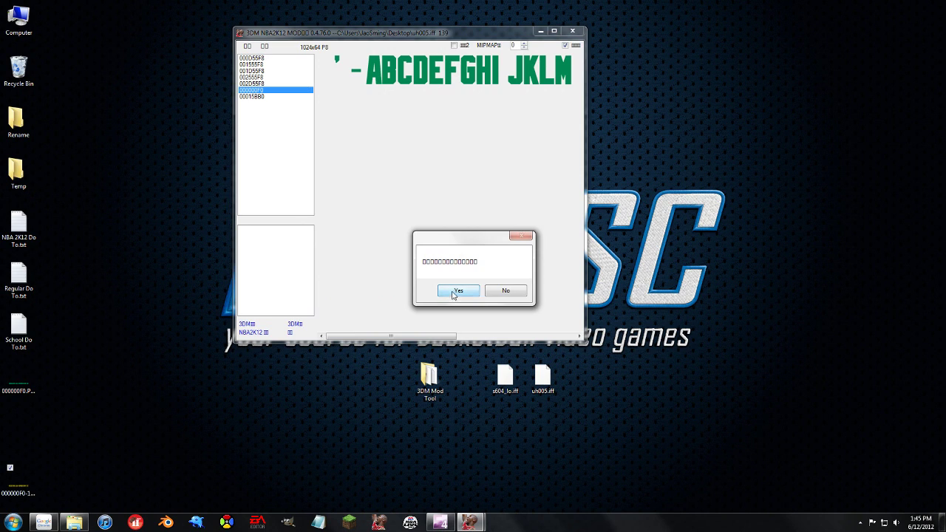
left_click(456, 292)
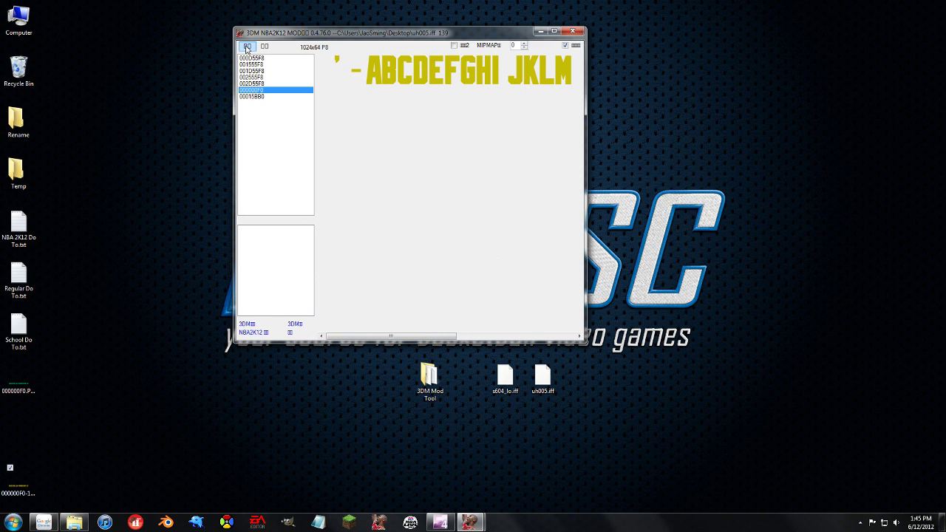
Save the edited texture file and confirm the save.
left_click(247, 46)
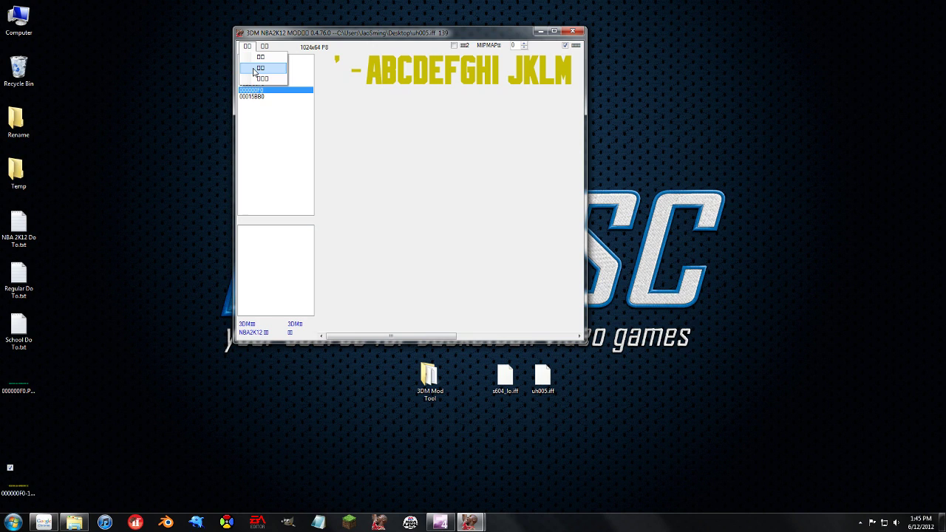
left_click(255, 68)
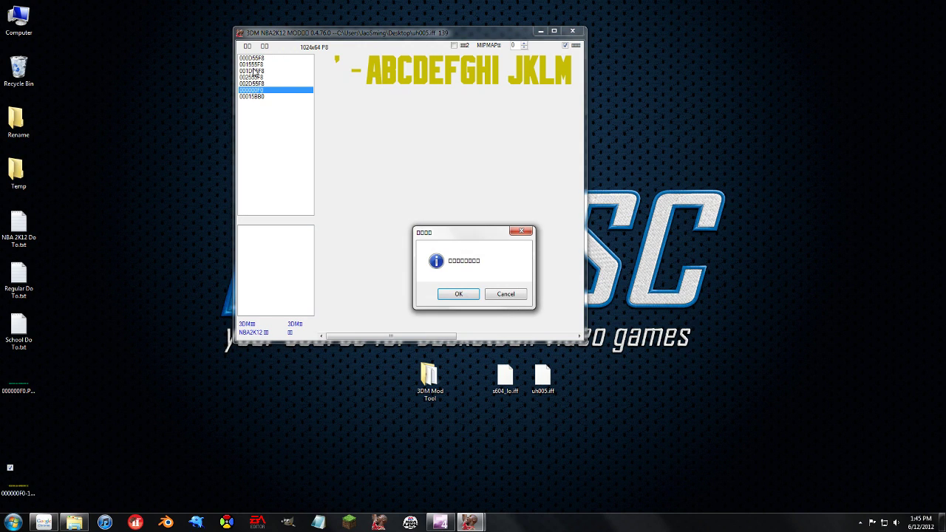
left_click(458, 294)
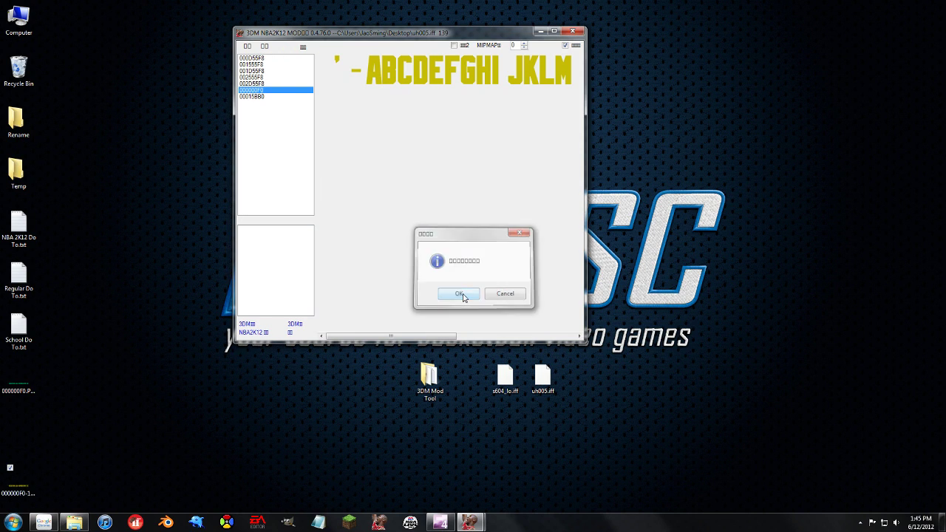
Save a copy of the file on the desktop as uh005-1.iff.
left_click(247, 46)
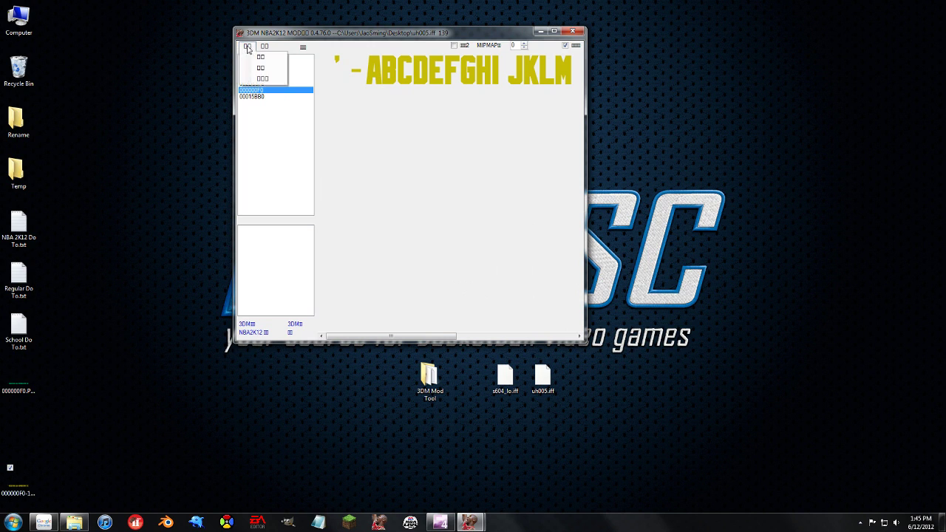
left_click(257, 80)
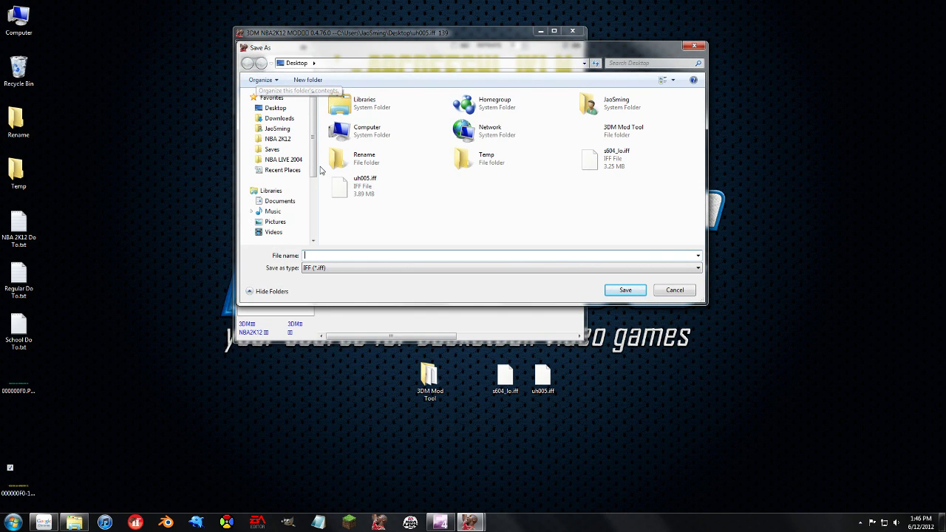
left_click(347, 198)
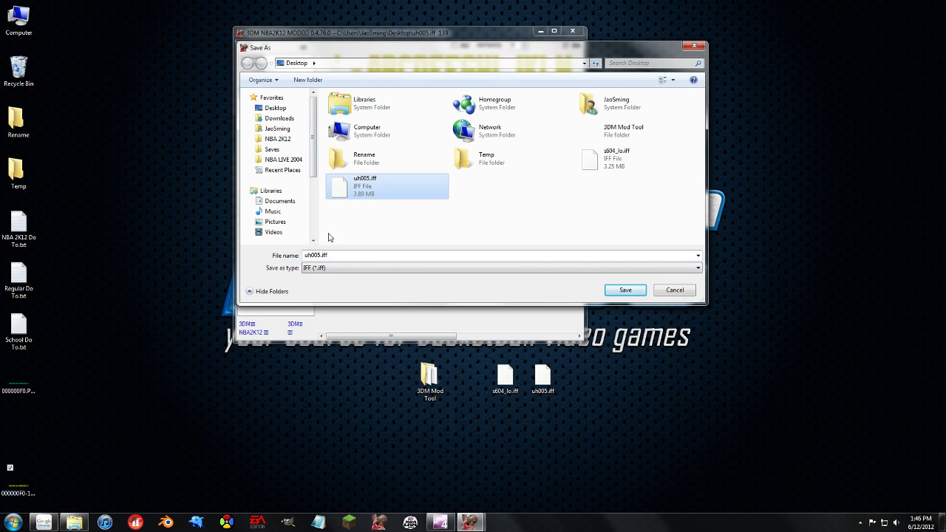
left_click(318, 255)
left_click(322, 256)
type("-")
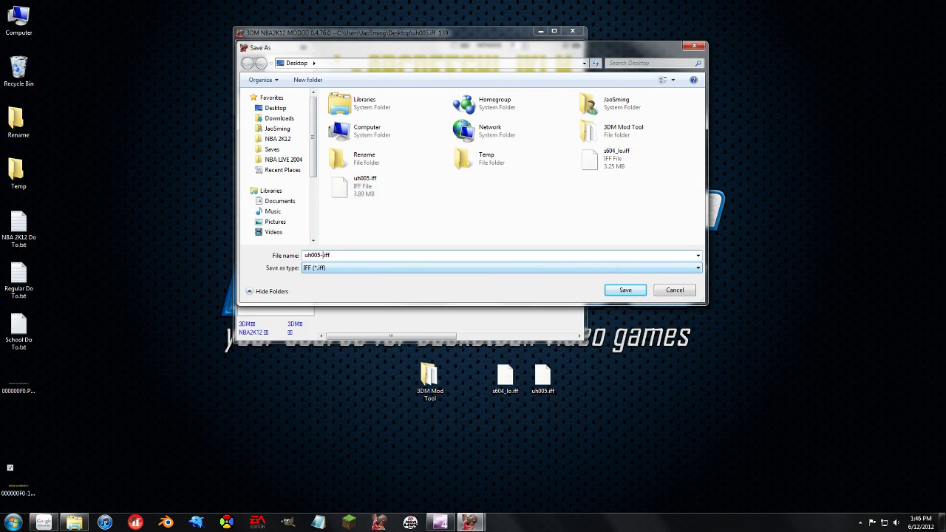
type("1")
left_click(625, 290)
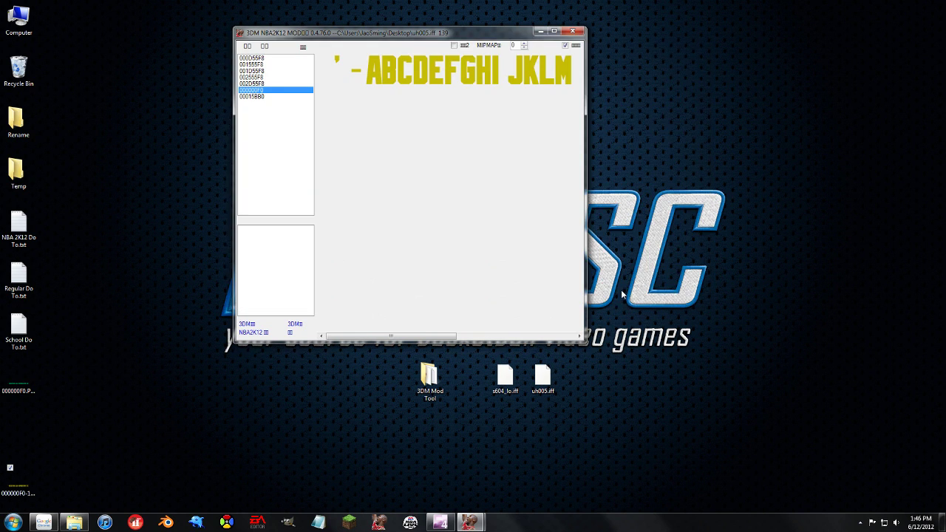
left_click(247, 46)
Reopen the iff file, check the gold 000000F0 letters texture, then close the tool.
left_click(260, 57)
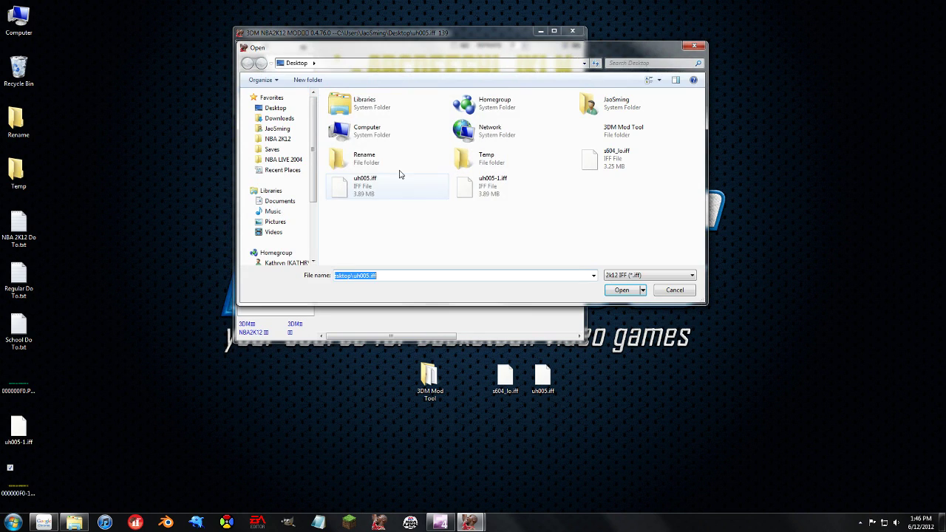
double_click(329, 186)
left_click(264, 65)
left_click(261, 77)
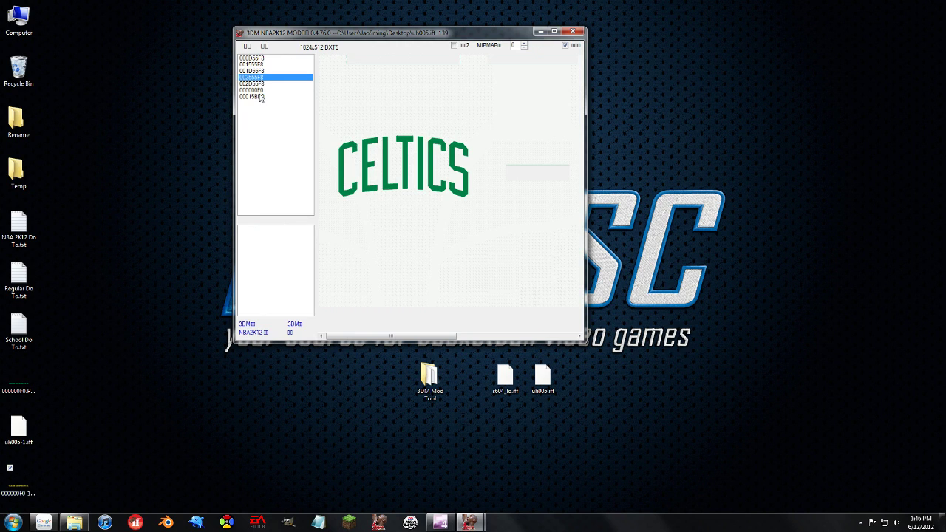
left_click(262, 91)
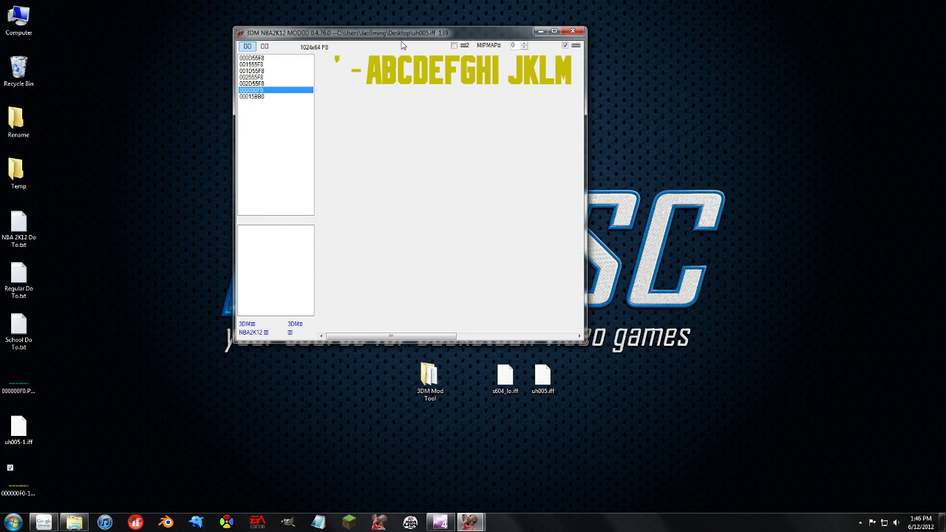
left_click(574, 33)
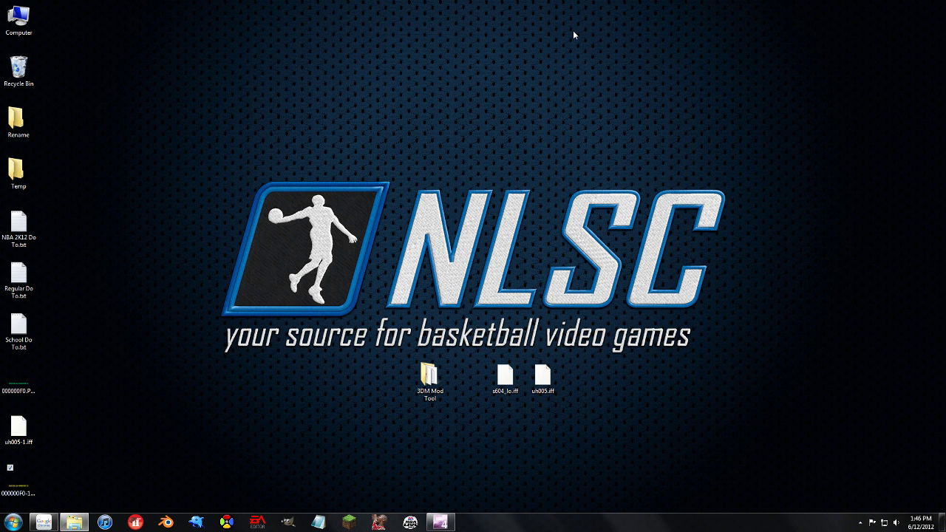
left_click(441, 522)
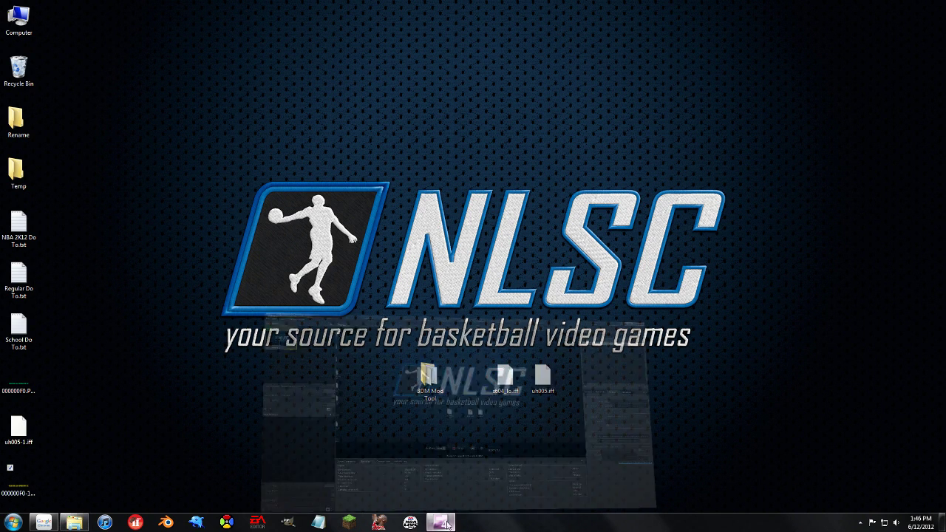